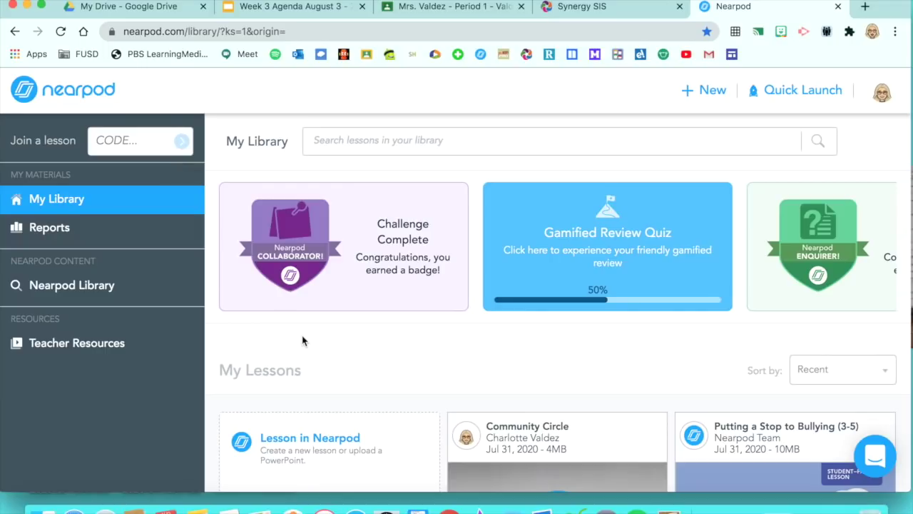
- Launch the Community Circle lesson as a Live Participation session and display its shareable join link before closing the sharing window
scroll(302, 341, "down", 1)
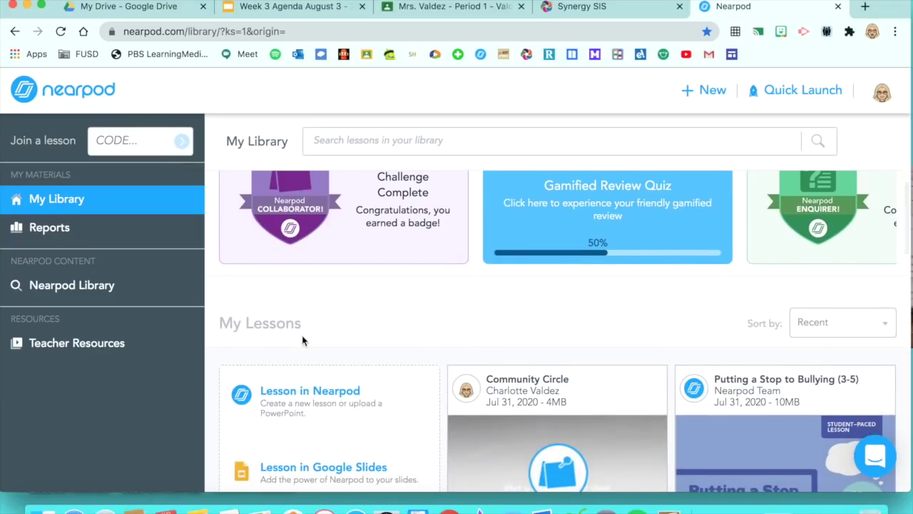
scroll(302, 341, "down", 3)
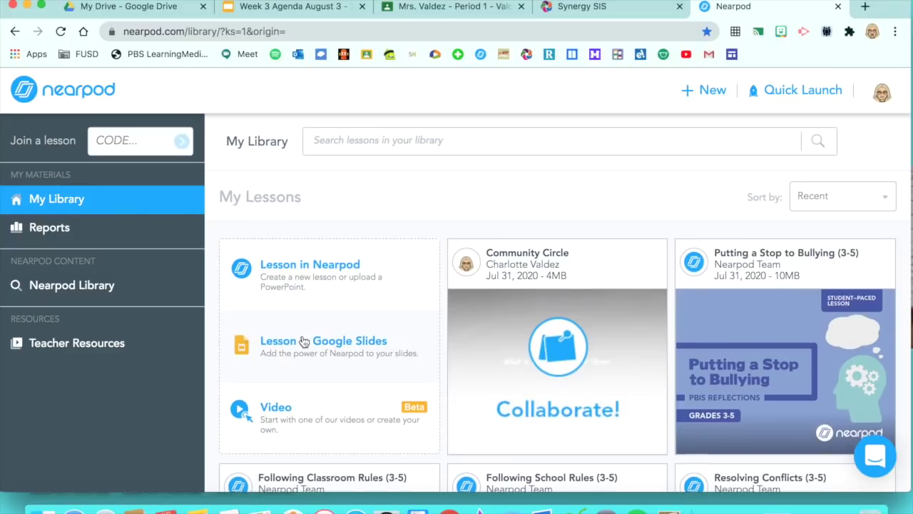
scroll(302, 341, "down", 1)
mouse_move(481, 366)
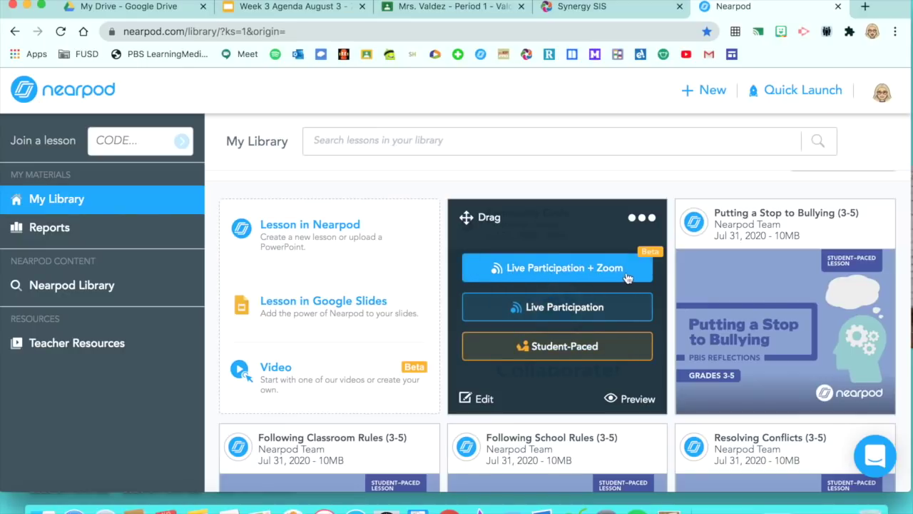
left_click(586, 308)
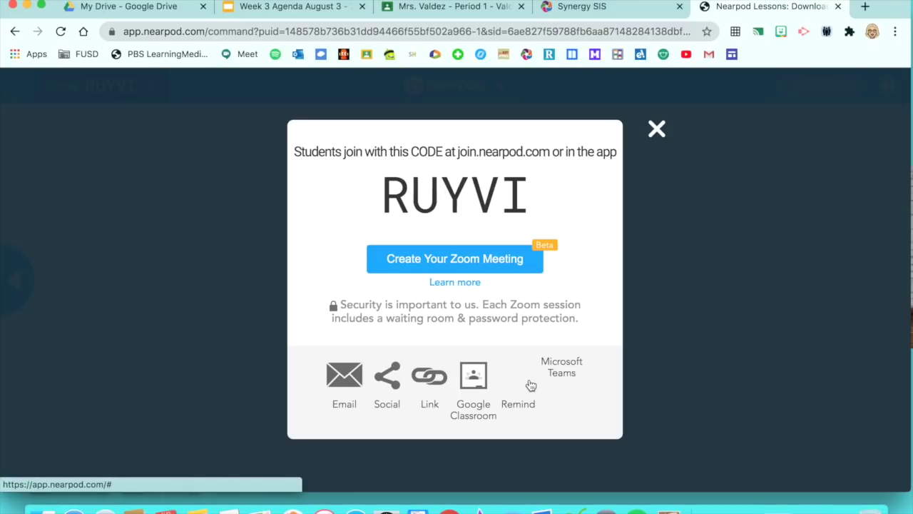
left_click(430, 389)
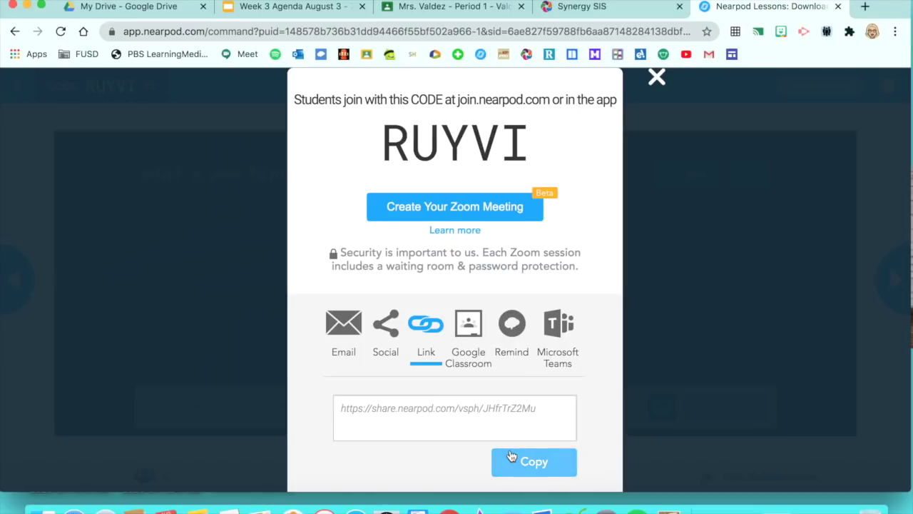
left_click(657, 77)
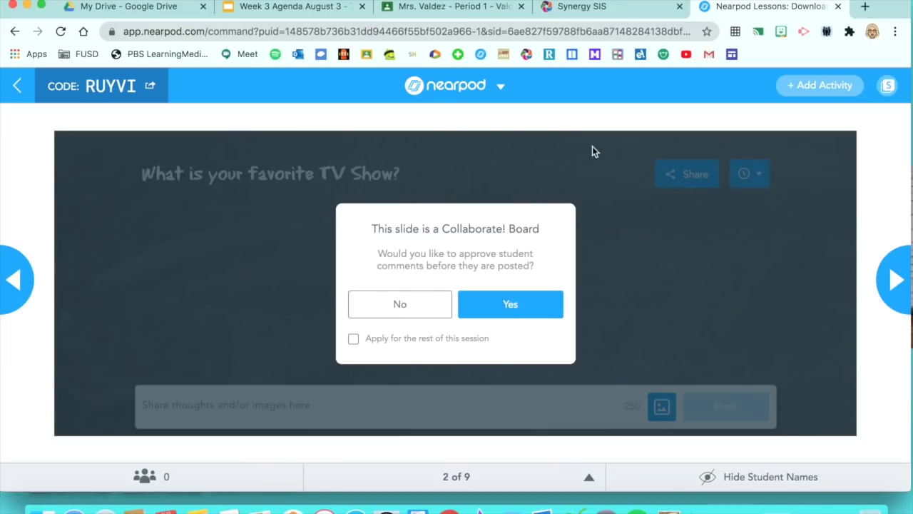
- Let student comments post without approval and add the posts FRIENDS and SPONGE BOB to the favorite TV show board
left_click(426, 316)
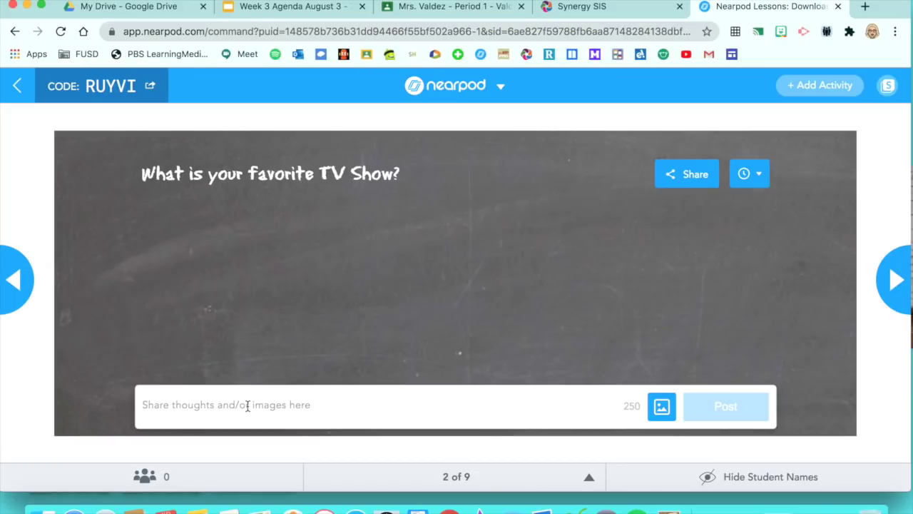
type("FRIENDS")
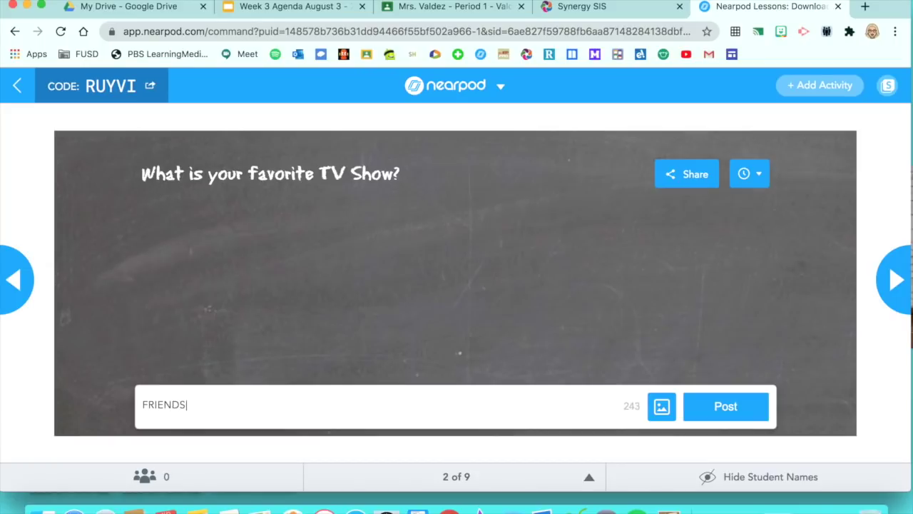
key("Return")
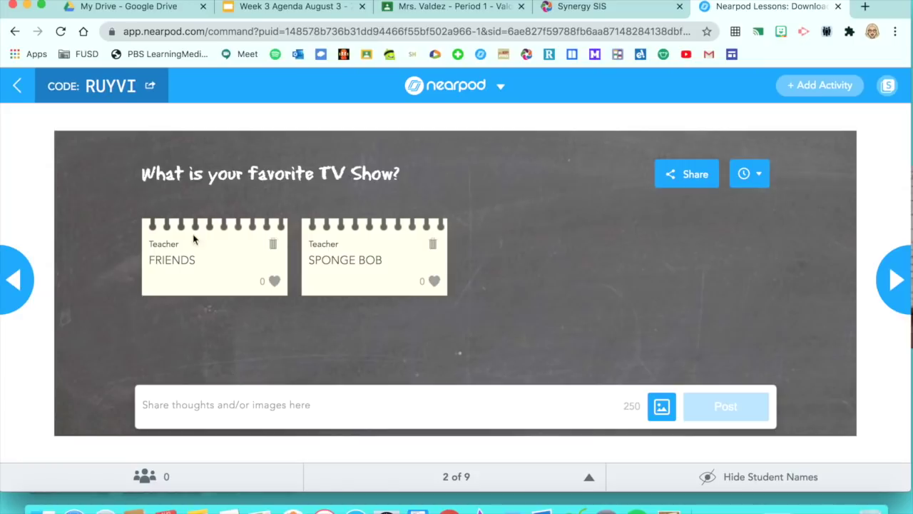
- Try liking the FRIENDS and SPONGE BOB posts on the board
left_click(434, 283)
left_click(275, 282)
left_click(434, 281)
left_click(276, 283)
- Search Google images for FRIENDS, attach the cast photo and post it to the Collaborate board
left_click(661, 407)
left_click(443, 201)
type("FRIENDS")
key("Return")
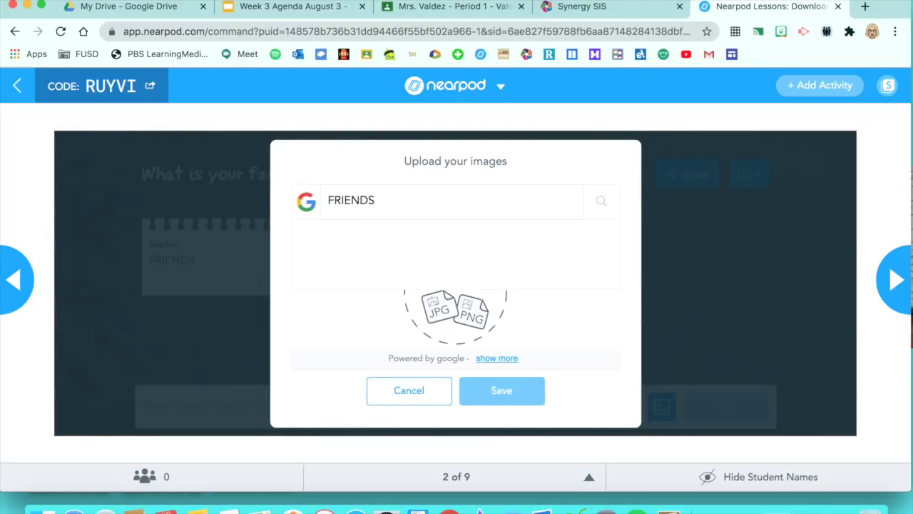
left_click(345, 262)
left_click(492, 393)
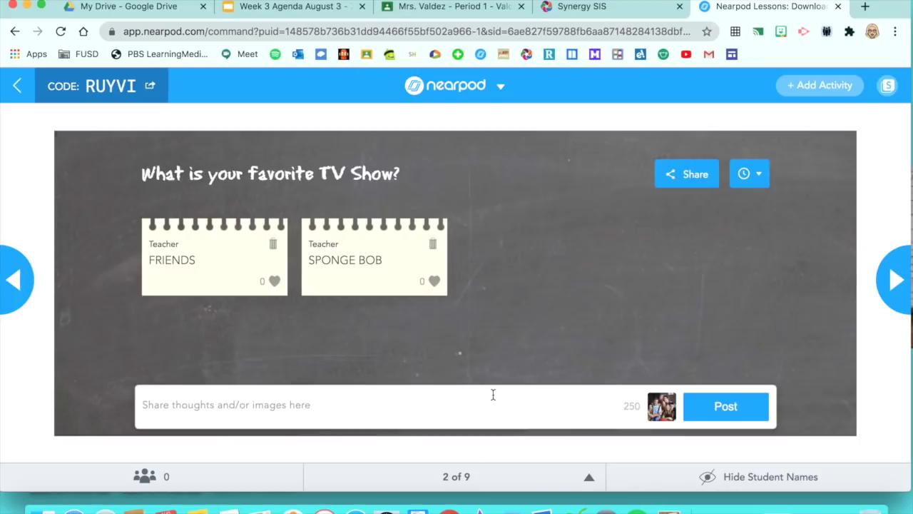
left_click(688, 405)
scroll(703, 296, "down", 2)
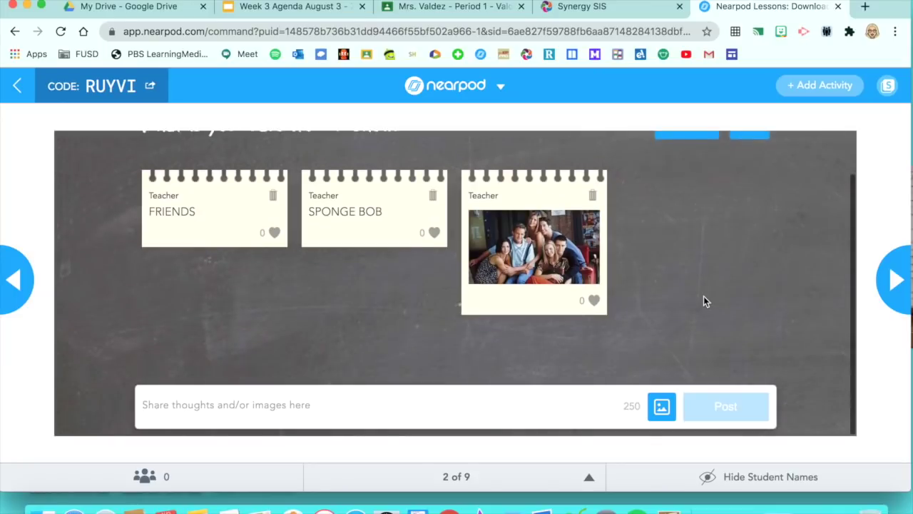
scroll(428, 314, "up", 2)
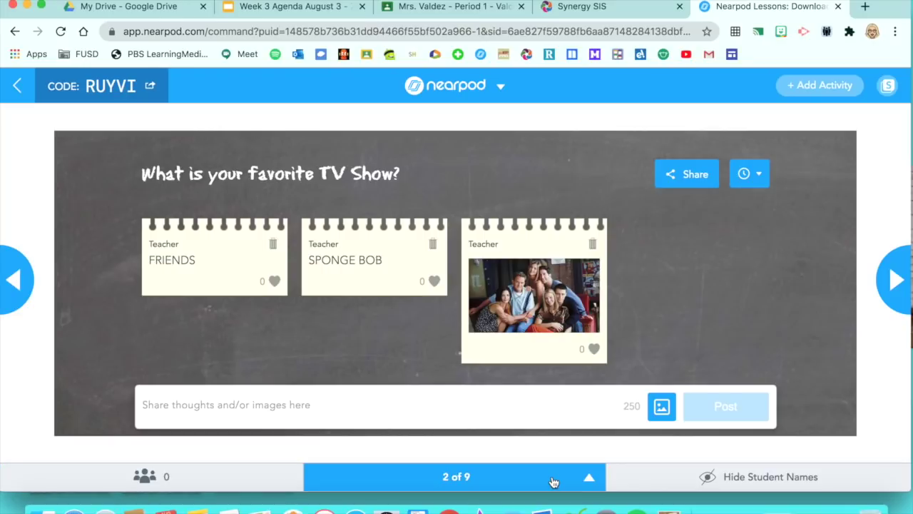
- Hide the student names and require approval of student comments before they are posted on the board
left_click(710, 480)
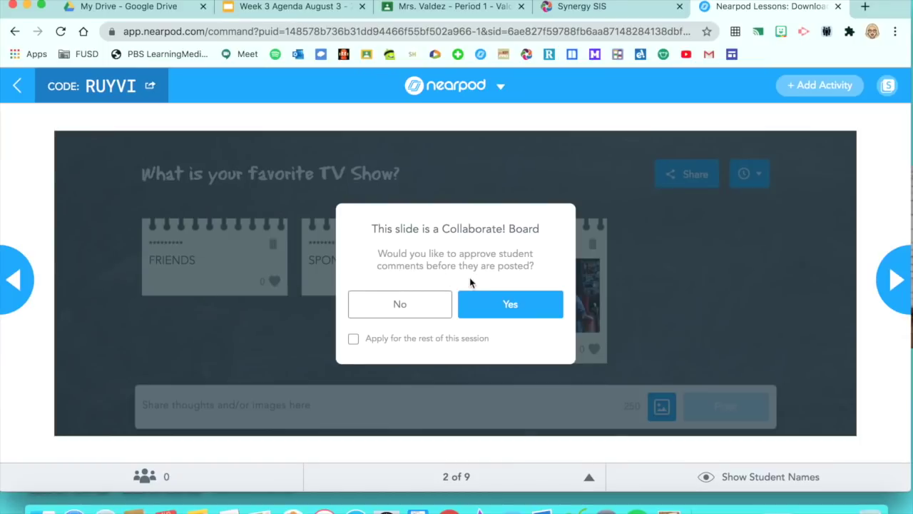
left_click(507, 306)
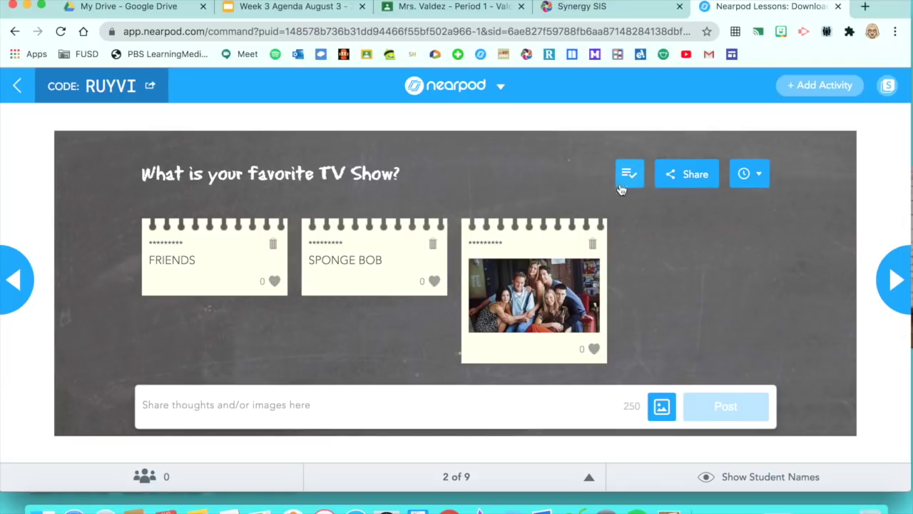
- View the board's pending posts and the session's assessment report option, closing each without sending a report
left_click(627, 176)
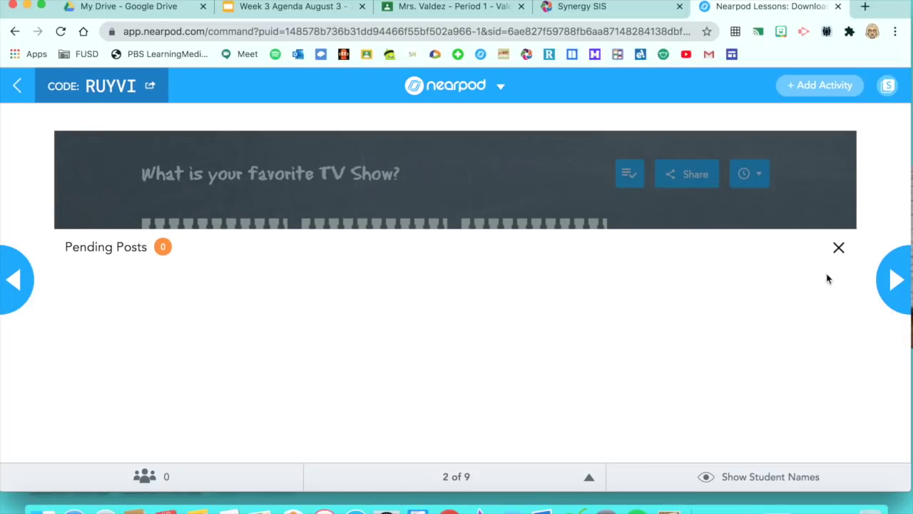
left_click(839, 247)
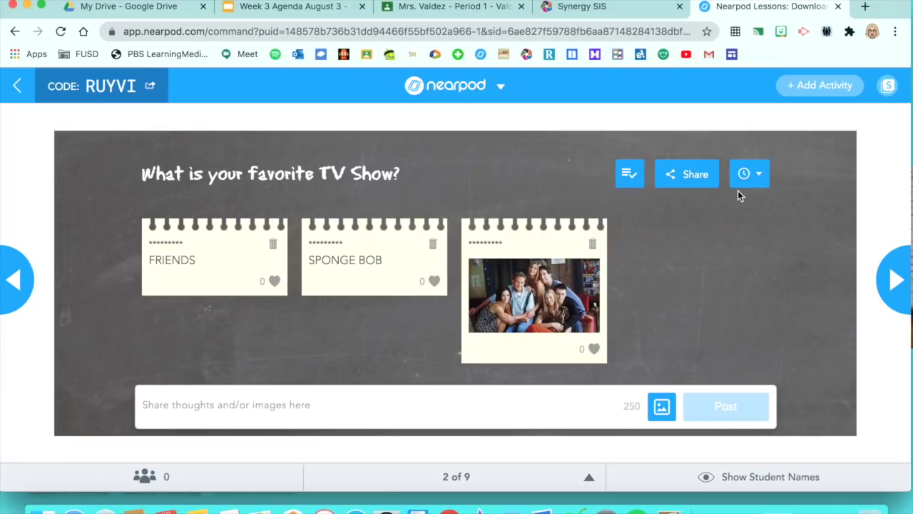
left_click(491, 91)
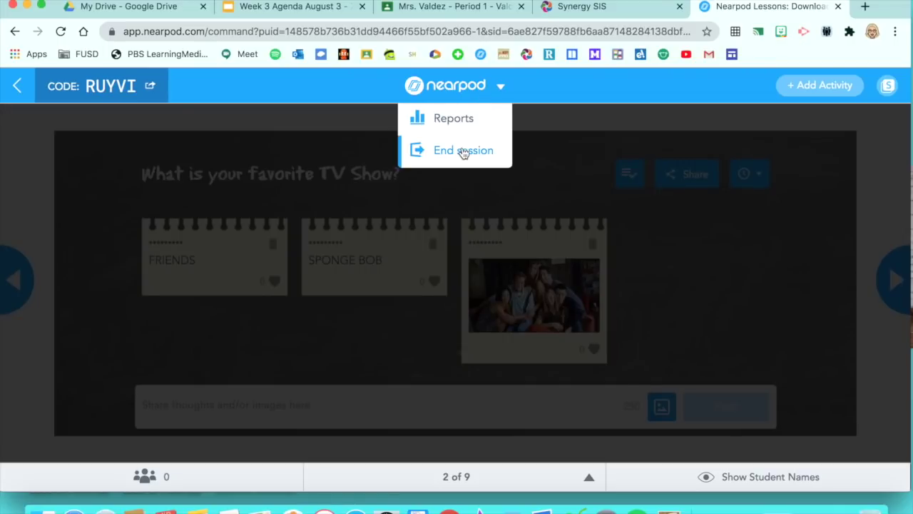
left_click(454, 123)
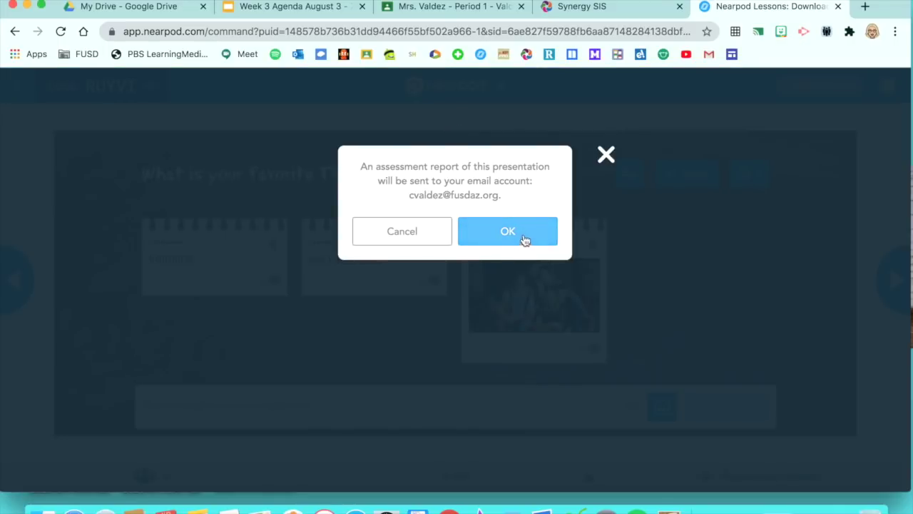
left_click(607, 154)
- End the live Community Circle session for all logged-in students
left_click(501, 86)
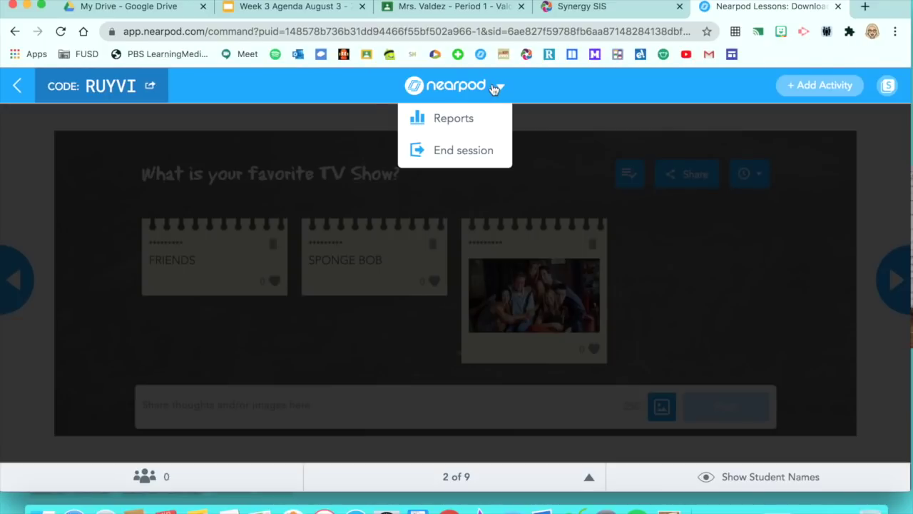
left_click(452, 153)
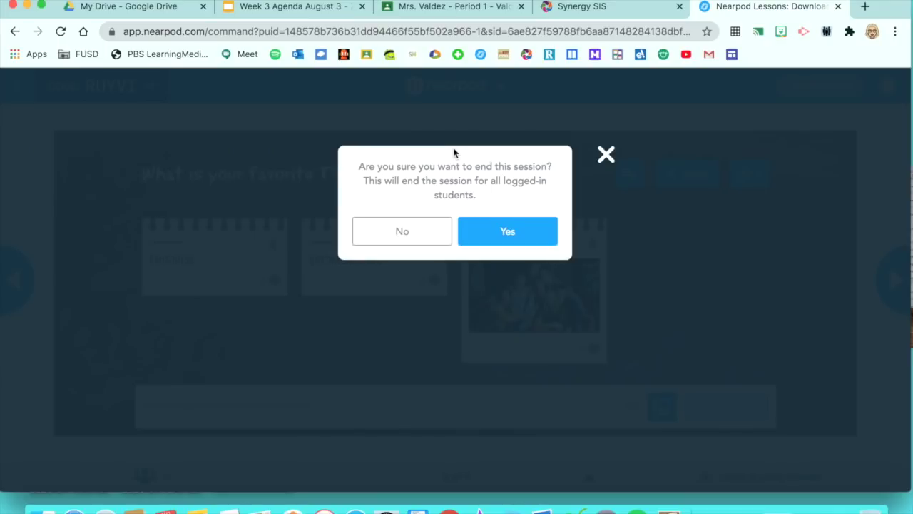
left_click(510, 235)
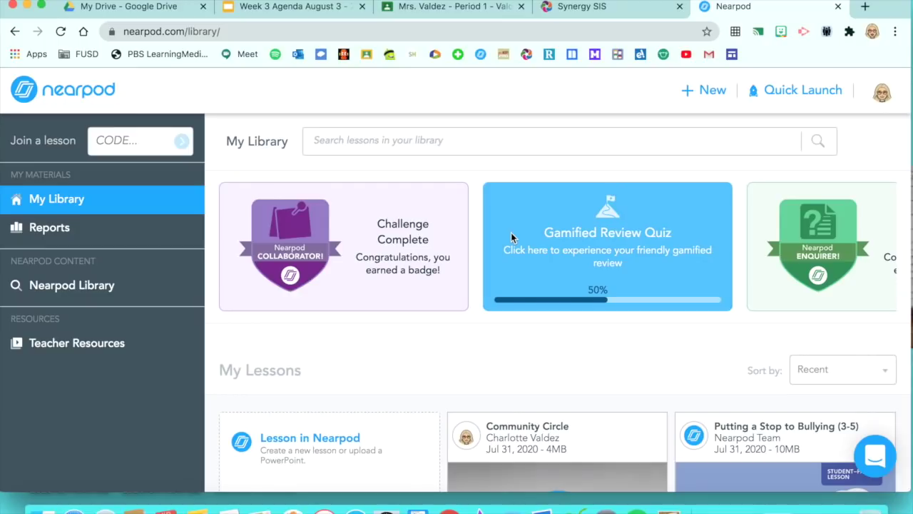
- Launch the Parts of Maps lesson from the library in Student-Paced mode to get its join code and sharing options
scroll(574, 428, "down", 6)
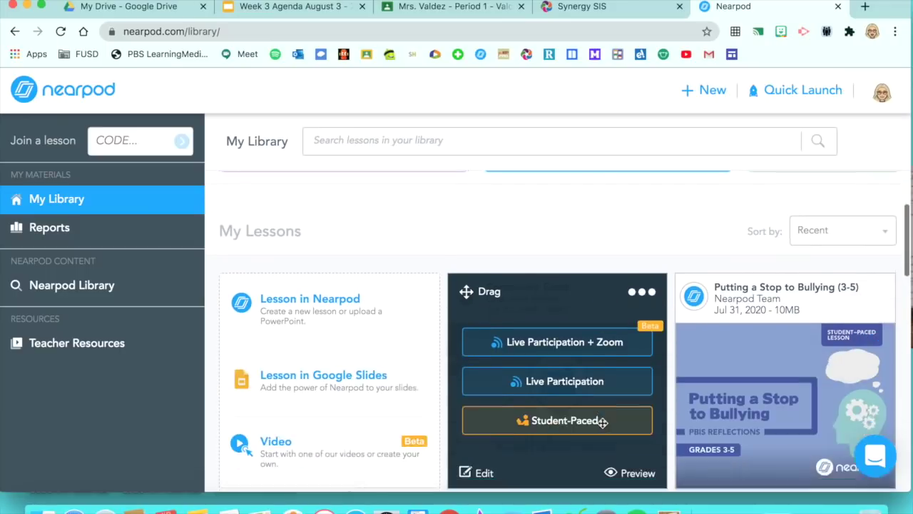
scroll(601, 422, "down", 5)
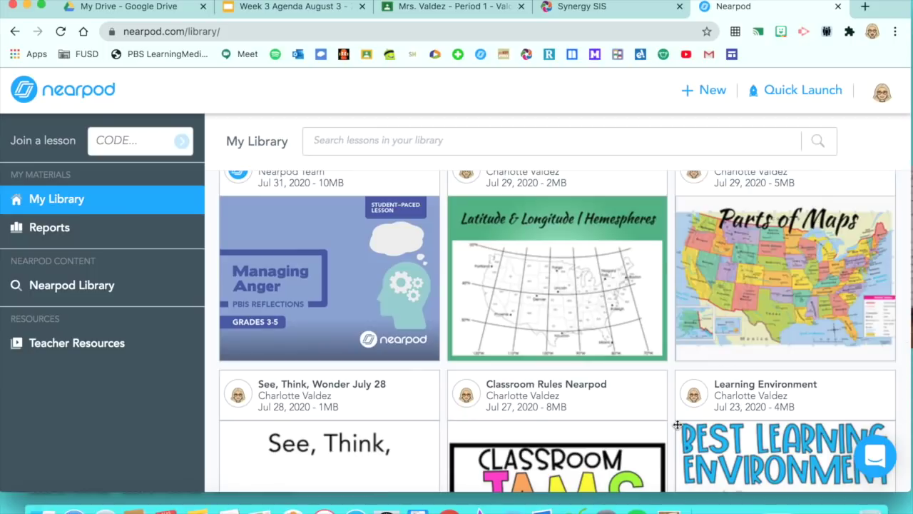
mouse_move(775, 295)
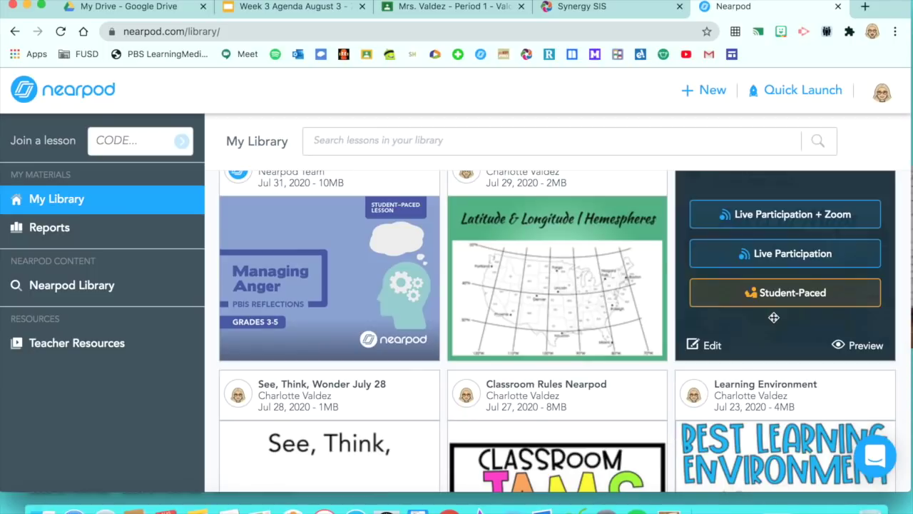
scroll(801, 313, "up", 1)
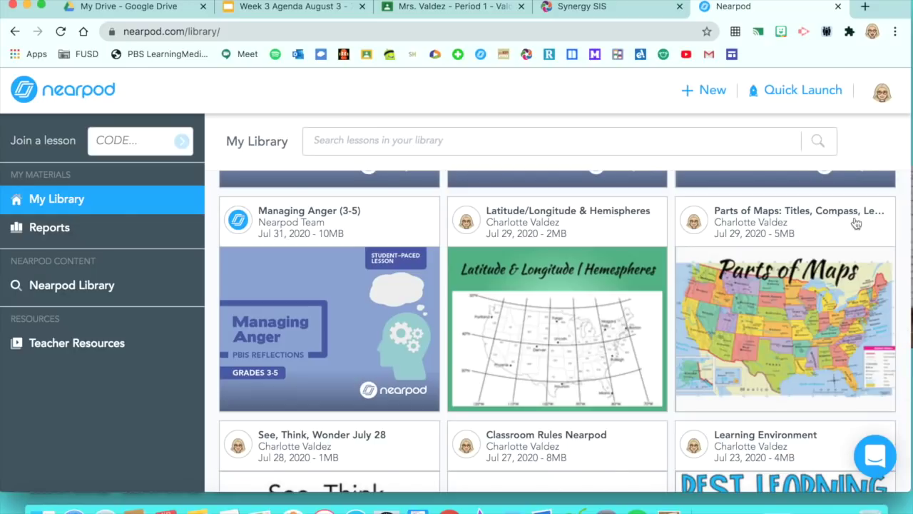
mouse_move(814, 245)
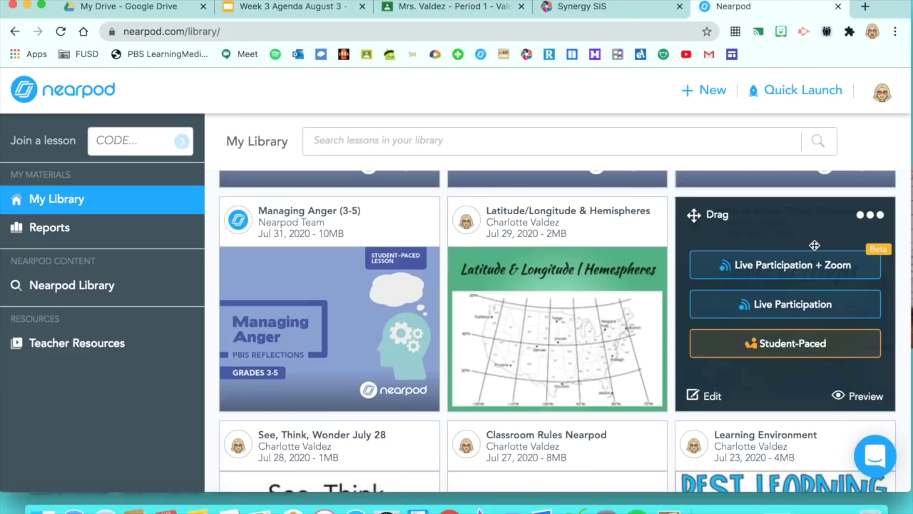
left_click(772, 345)
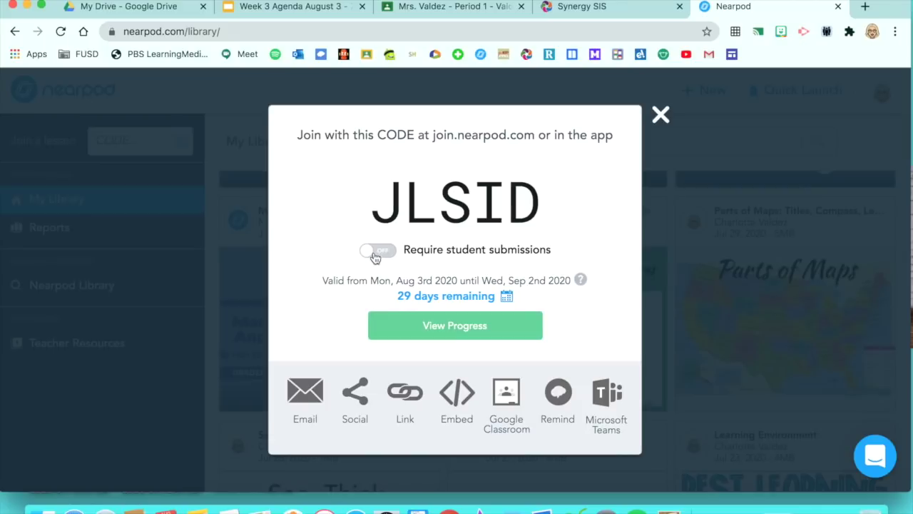
left_click(465, 334)
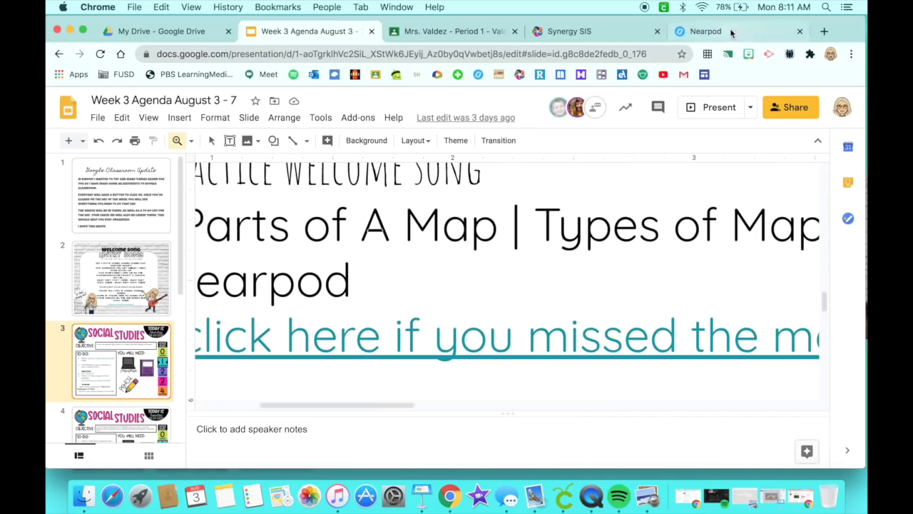
- Switch from the agenda slides back to Nearpod and open a full-screen preview of the Parts of Maps lesson
left_click(730, 29)
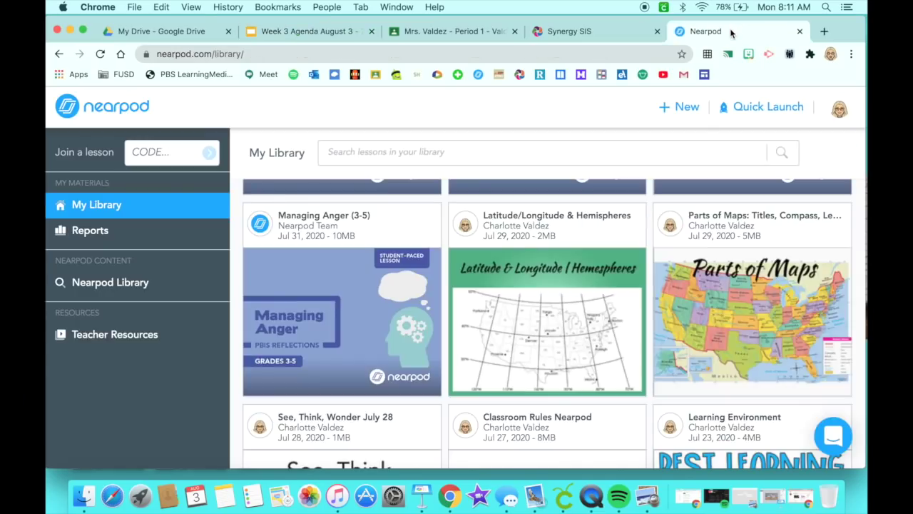
mouse_move(503, 280)
mouse_move(743, 353)
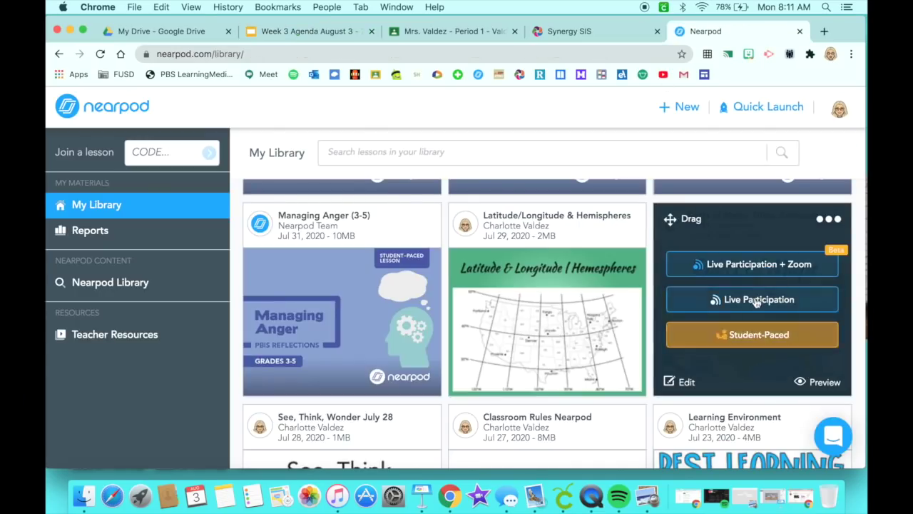
left_click(820, 384)
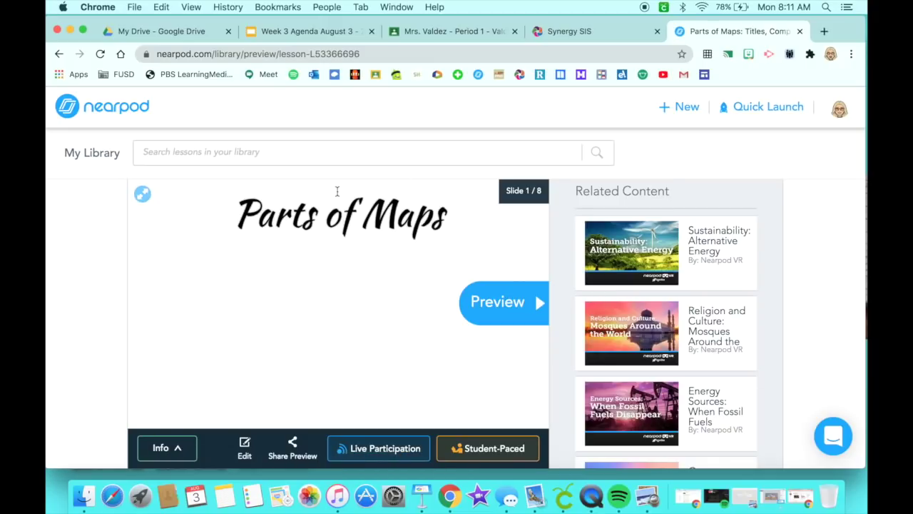
left_click(144, 194)
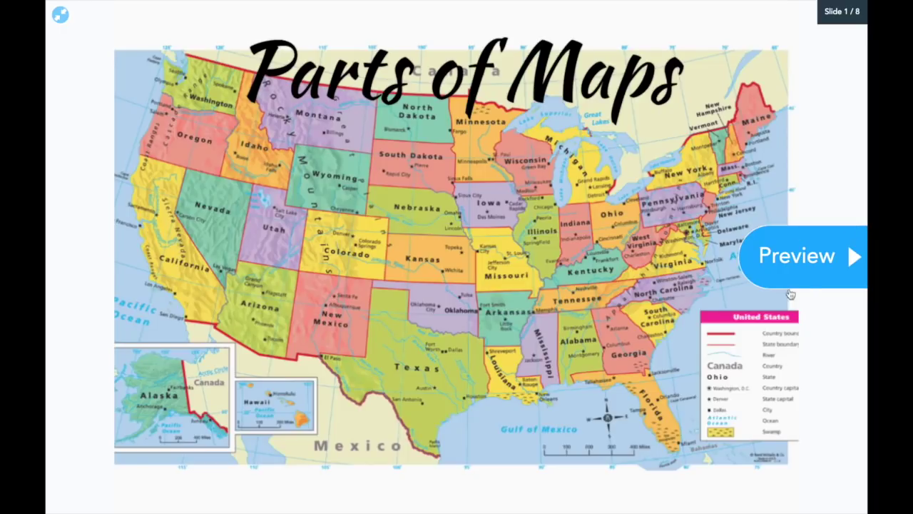
- Advance the lesson preview to slide 2 and choose Political as the answer to the map type question
left_click(821, 270)
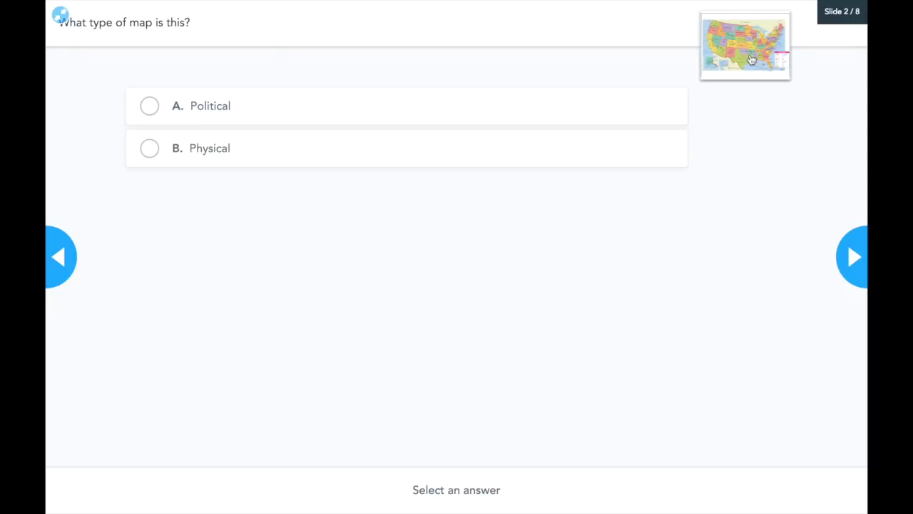
left_click(221, 105)
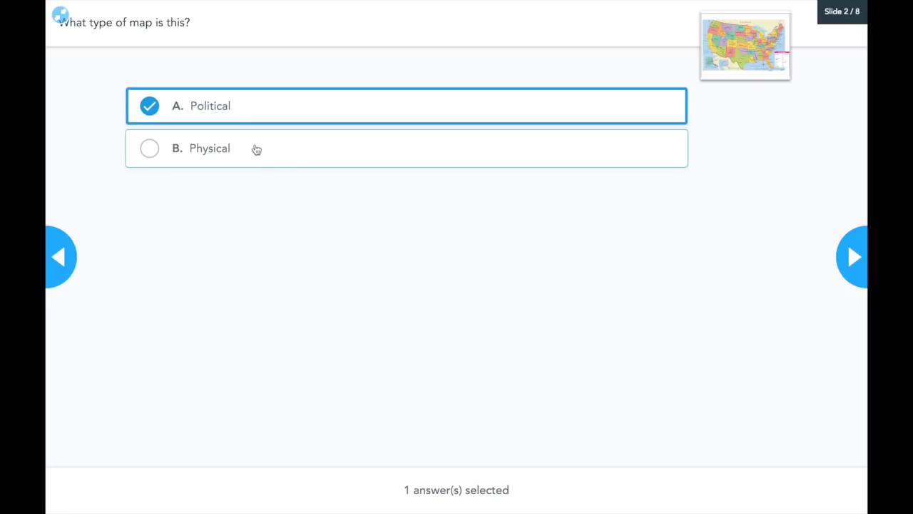
- Clear the Political answer on slide 2 and advance the lesson preview to the poll on slide 4
left_click(222, 111)
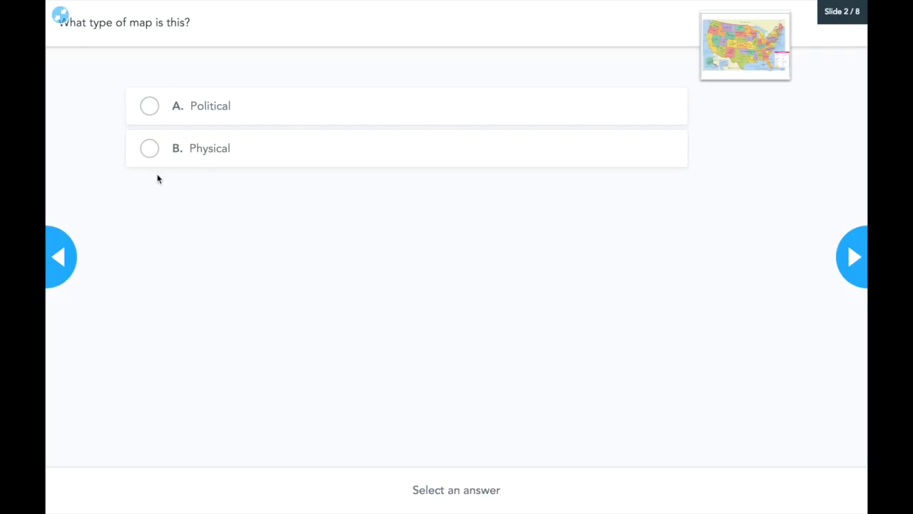
left_click(853, 257)
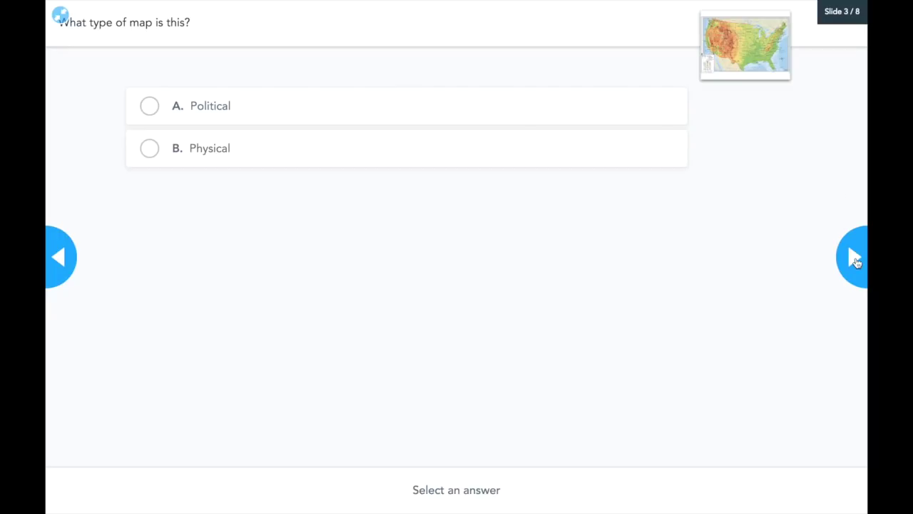
left_click(856, 260)
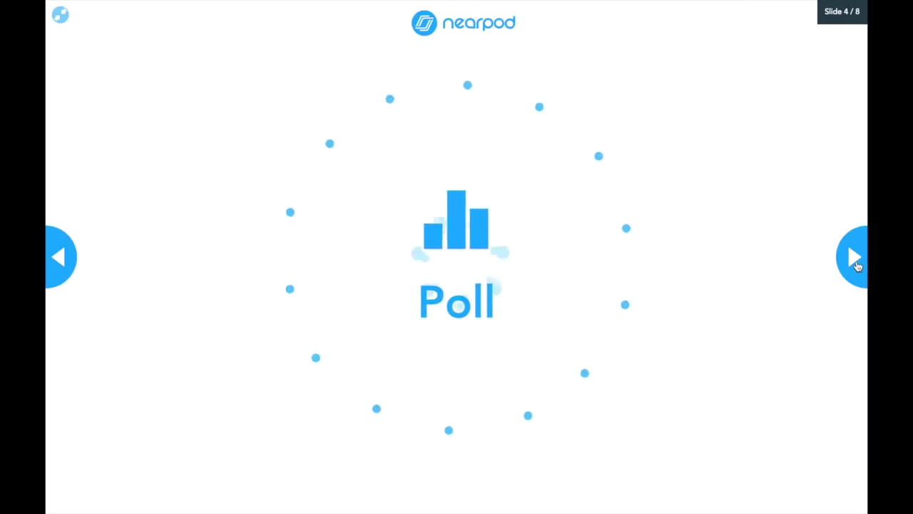
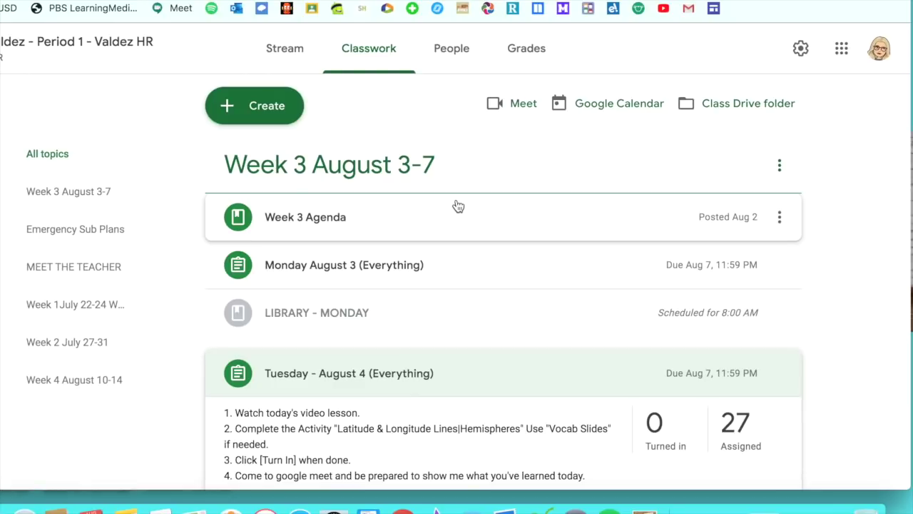
- Show only the Week 2 July 27-31 topic in Google Classroom and review its separate daily lesson and assignment posts
left_click(98, 343)
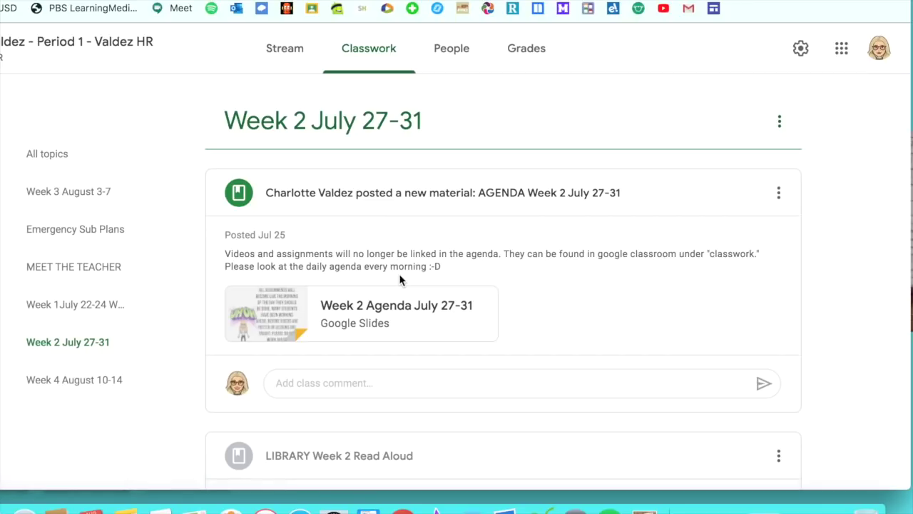
scroll(400, 280, "down", 1)
scroll(401, 280, "up", 1)
scroll(401, 281, "down", 3)
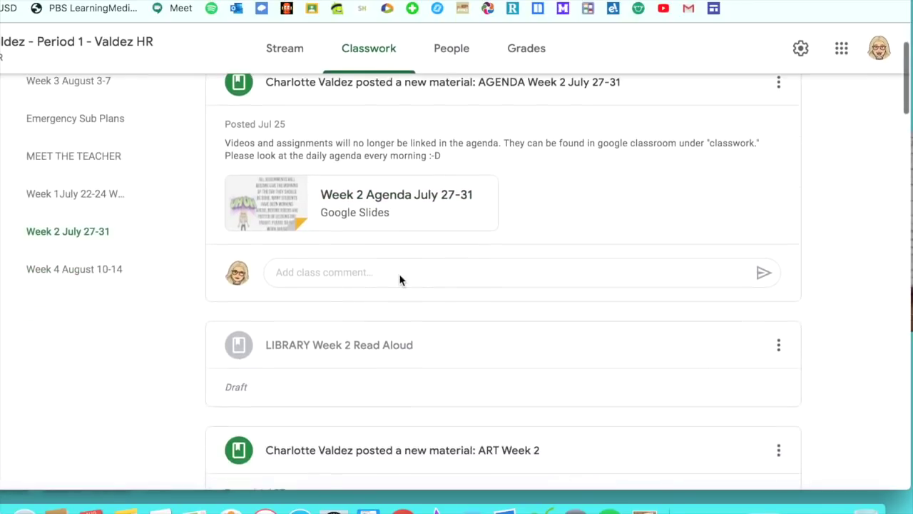
scroll(400, 281, "down", 5)
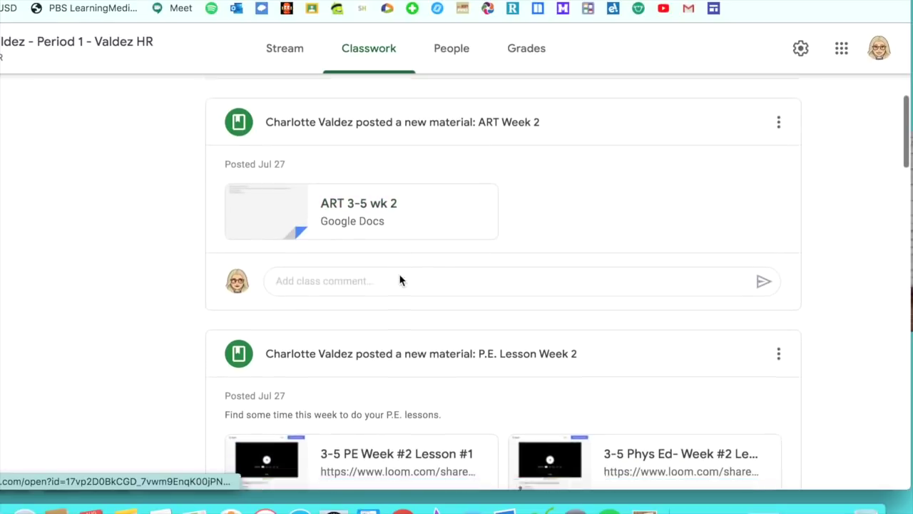
scroll(400, 281, "down", 2)
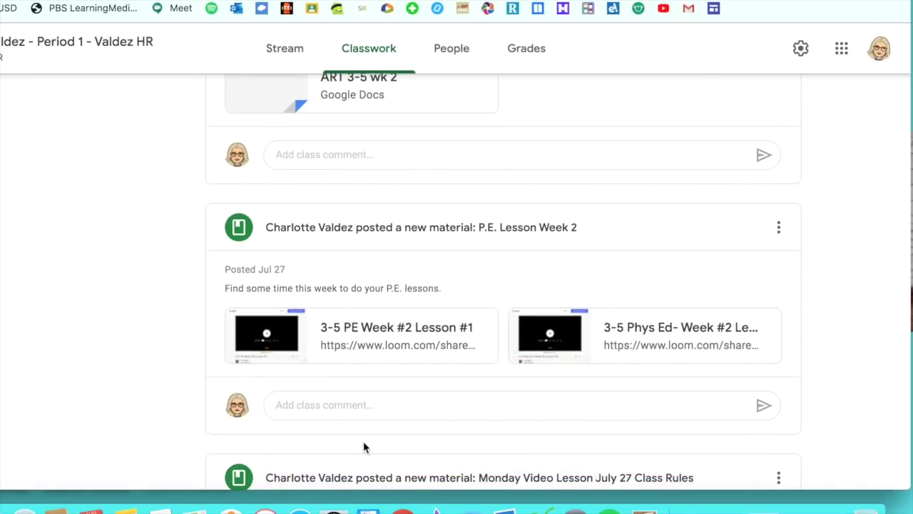
scroll(332, 312, "down", 4)
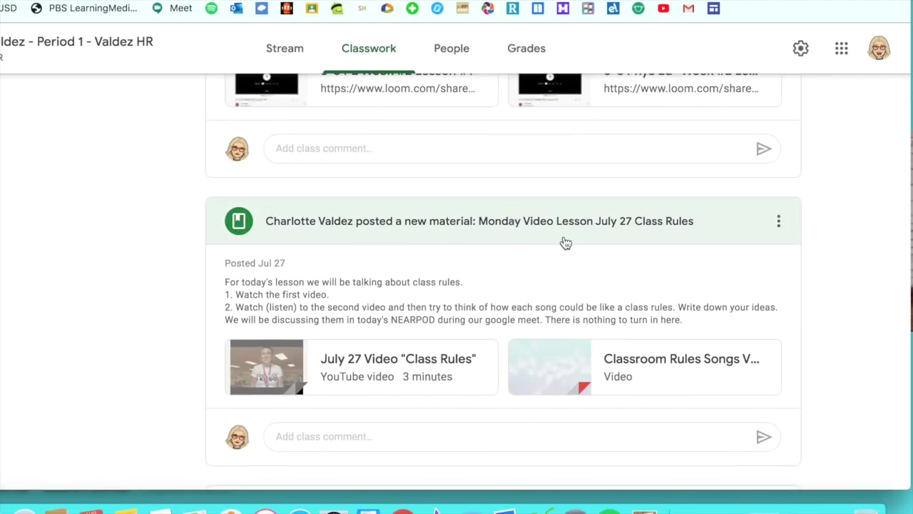
scroll(565, 242, "down", 4)
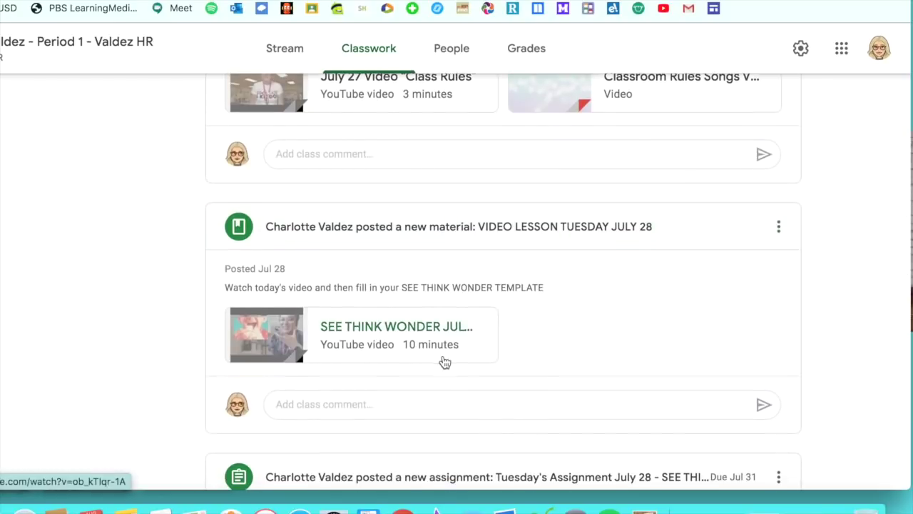
scroll(442, 361, "down", 2)
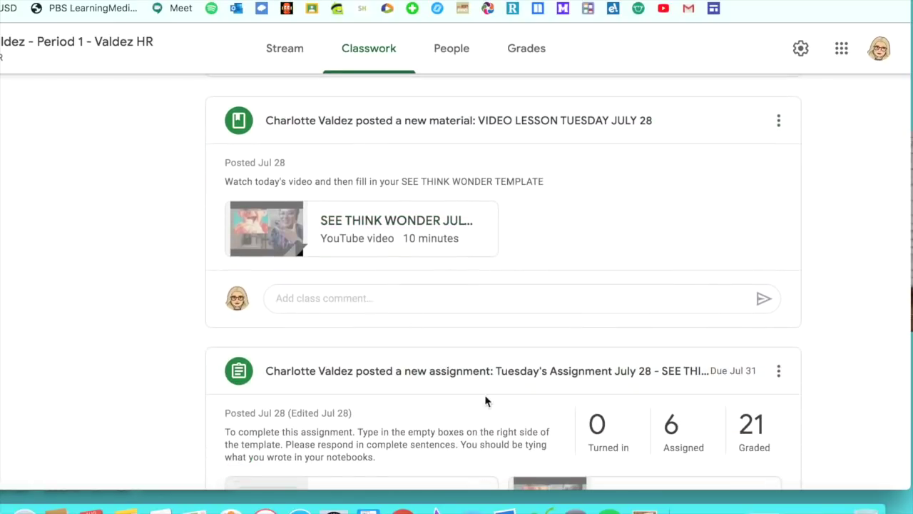
scroll(418, 293, "up", 1)
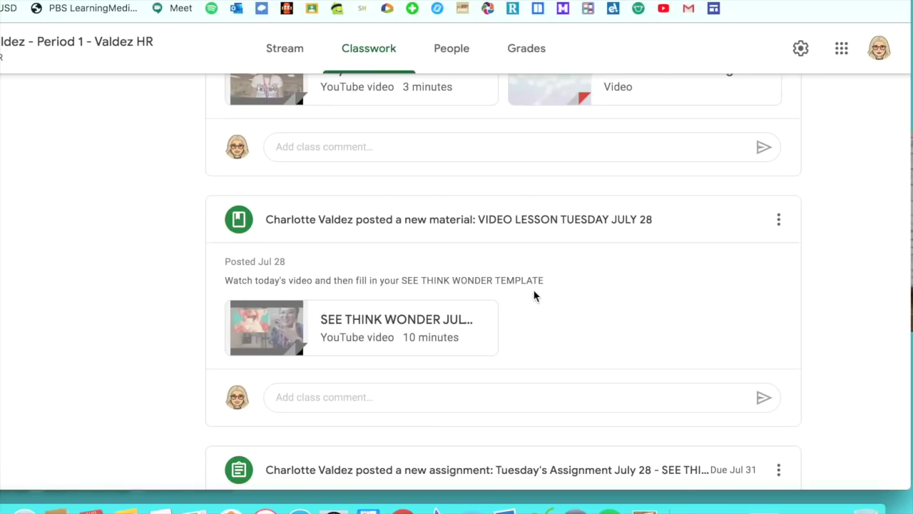
scroll(535, 296, "down", 1)
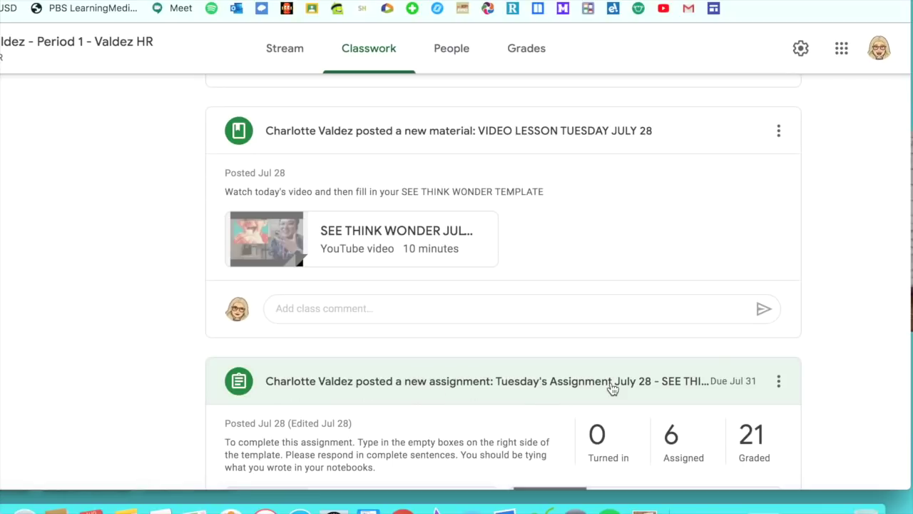
- View the VIDEO LESSON TUESDAY JULY 28 material on its own page and return to the full Classwork list
left_click(693, 120)
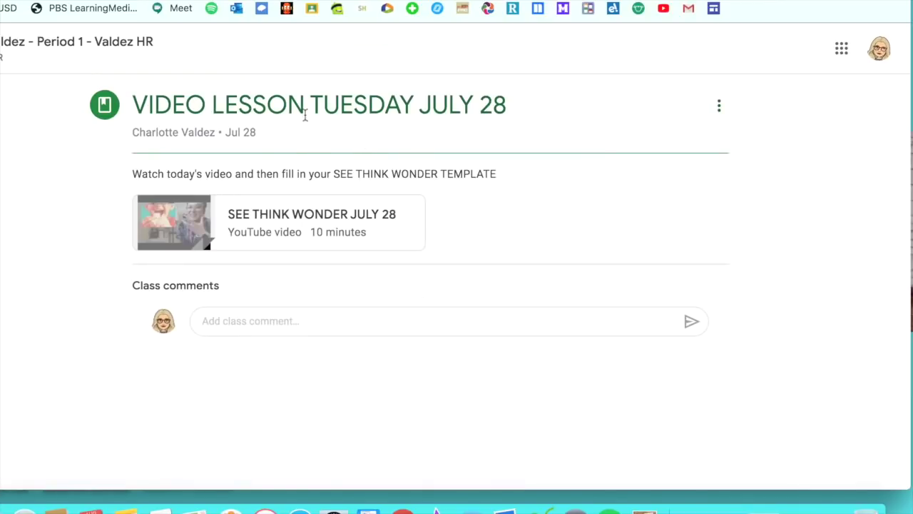
key("super+bracketleft")
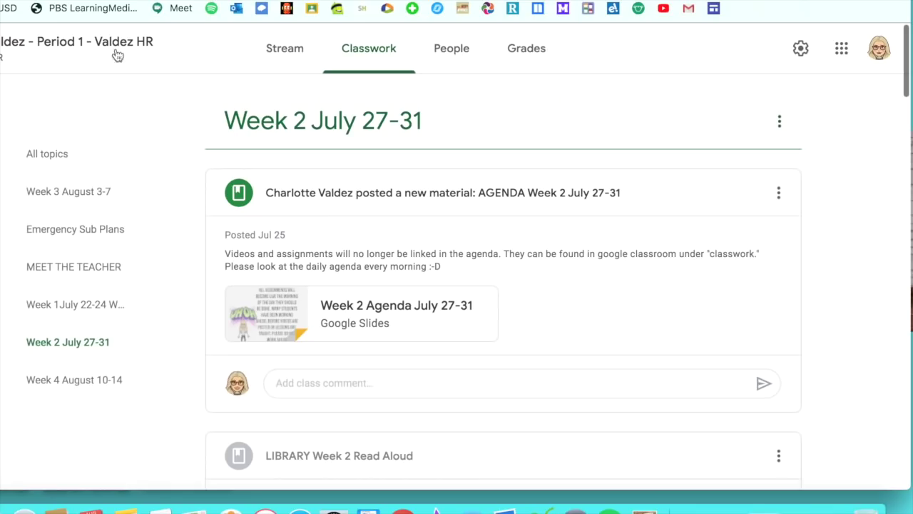
left_click(361, 51)
- Look through the full Classwork list to examine how the Week 2 July 27-31 videos and assignments are posted separately
scroll(252, 275, "down", 5)
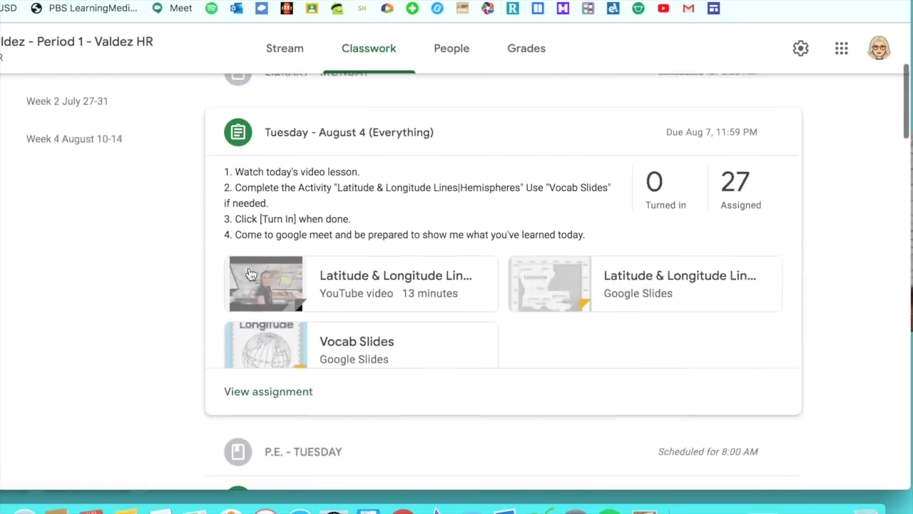
scroll(251, 275, "down", 12)
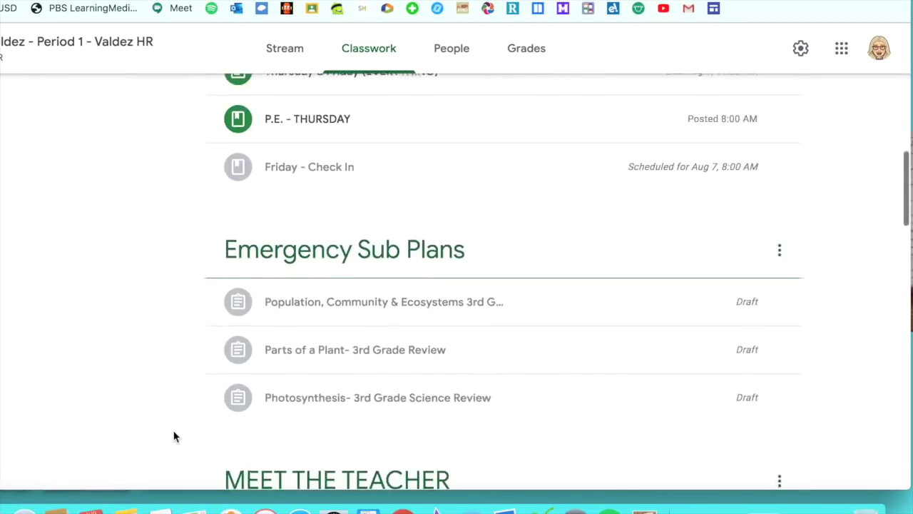
scroll(173, 436, "down", 10)
scroll(174, 436, "up", 2)
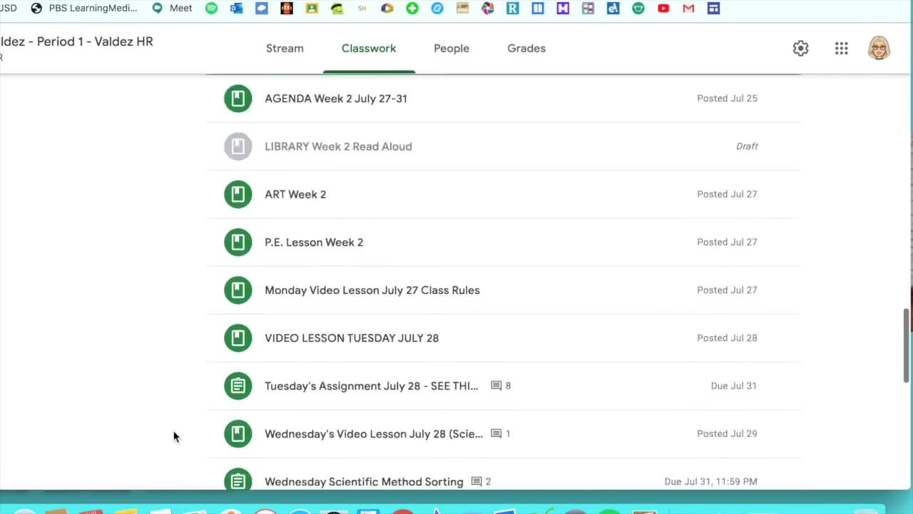
scroll(173, 437, "down", 1)
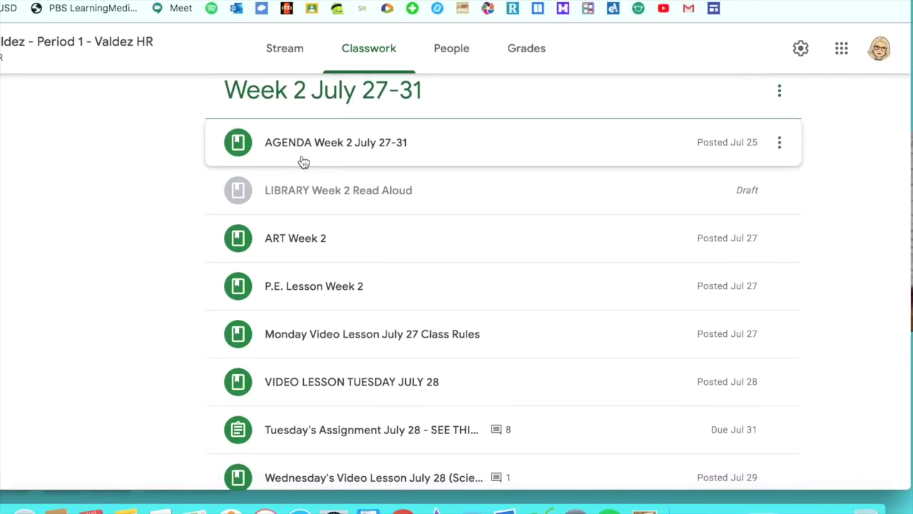
scroll(283, 281, "down", 3)
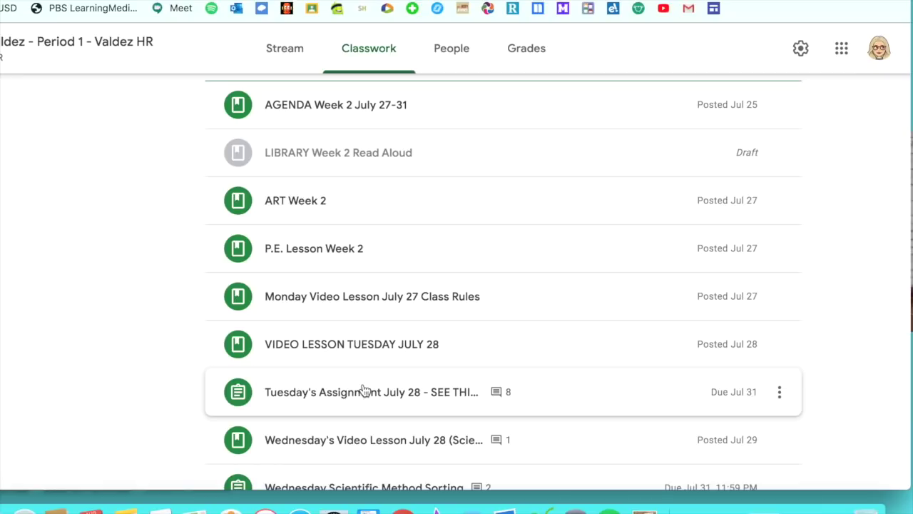
scroll(332, 403, "down", 10)
- Expand the Monday August 3 (Everything) assignment under Week 3 and review its to-do list and attached resources
scroll(333, 403, "up", 5)
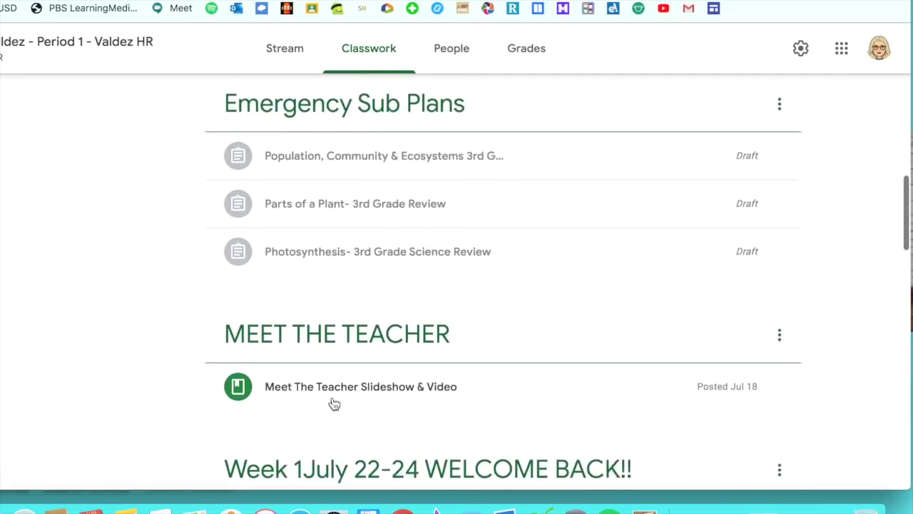
scroll(334, 403, "up", 15)
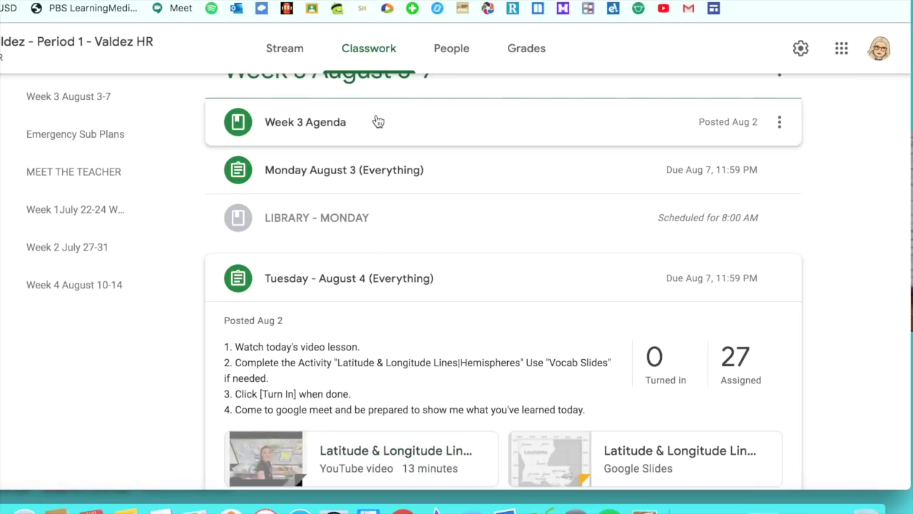
left_click(302, 179)
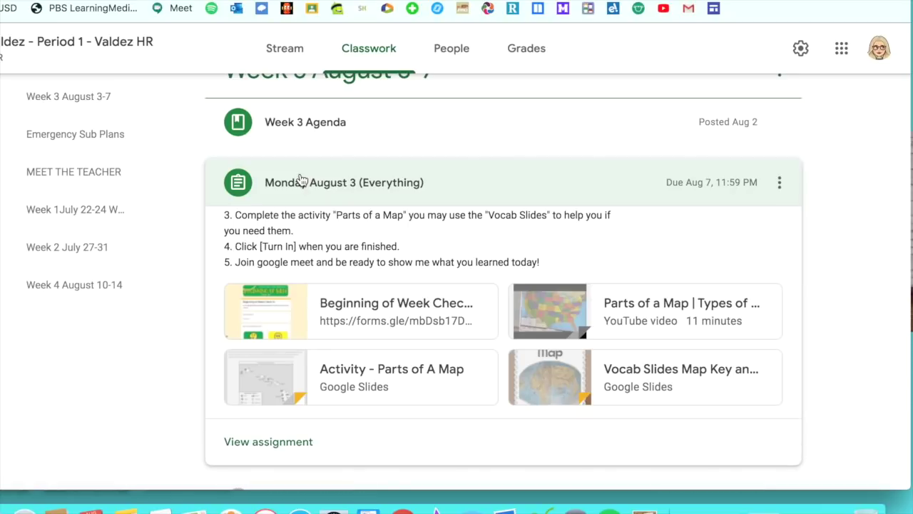
scroll(339, 272, "up", 3)
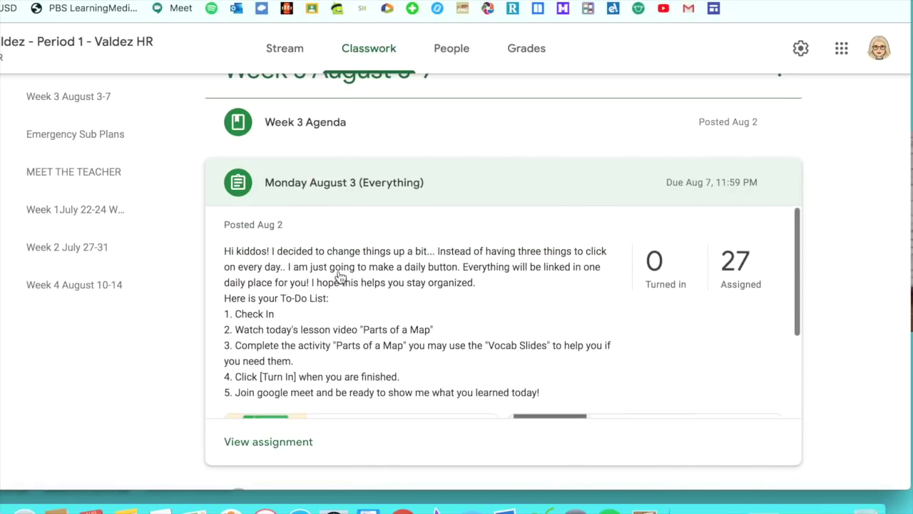
scroll(337, 277, "down", 2)
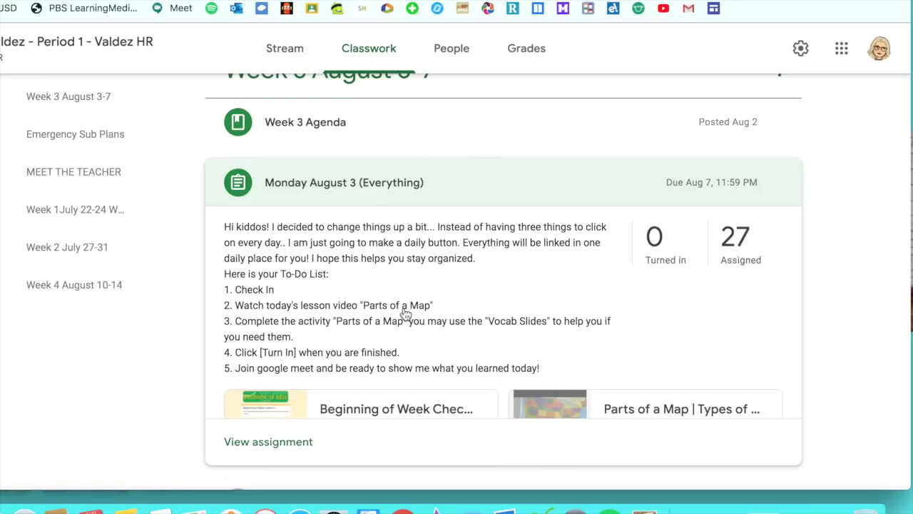
scroll(405, 314, "down", 3)
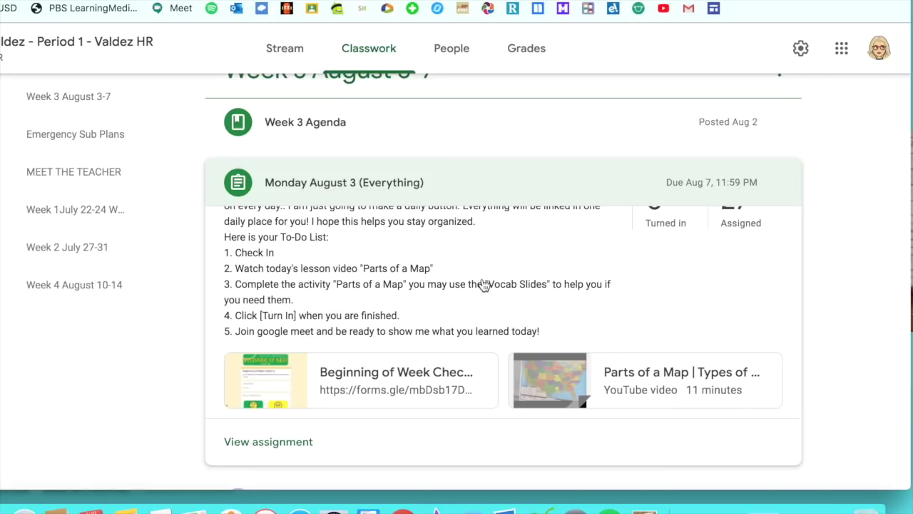
scroll(528, 294, "down", 2)
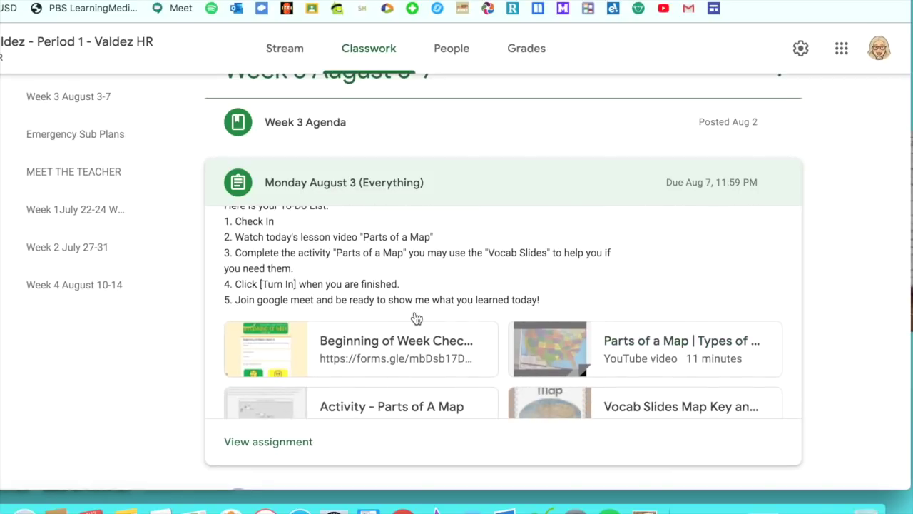
scroll(416, 261, "down", 2)
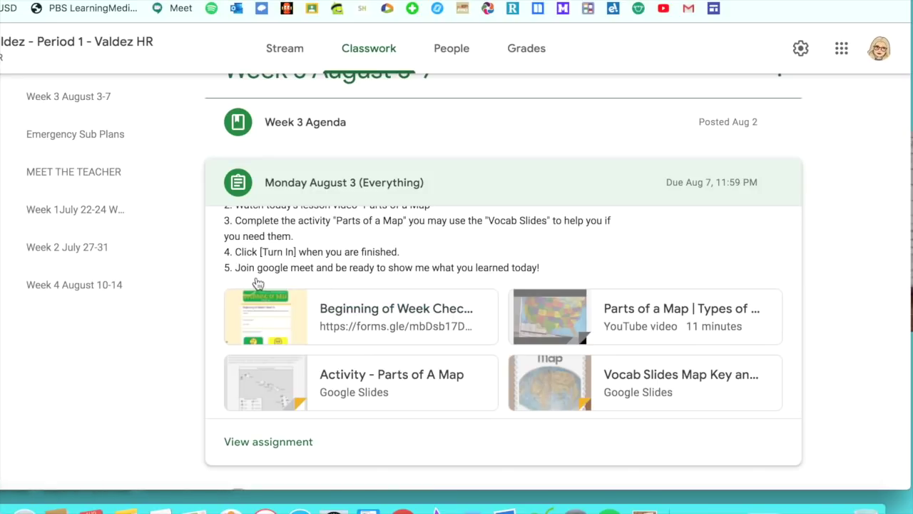
scroll(445, 267, "down", 1)
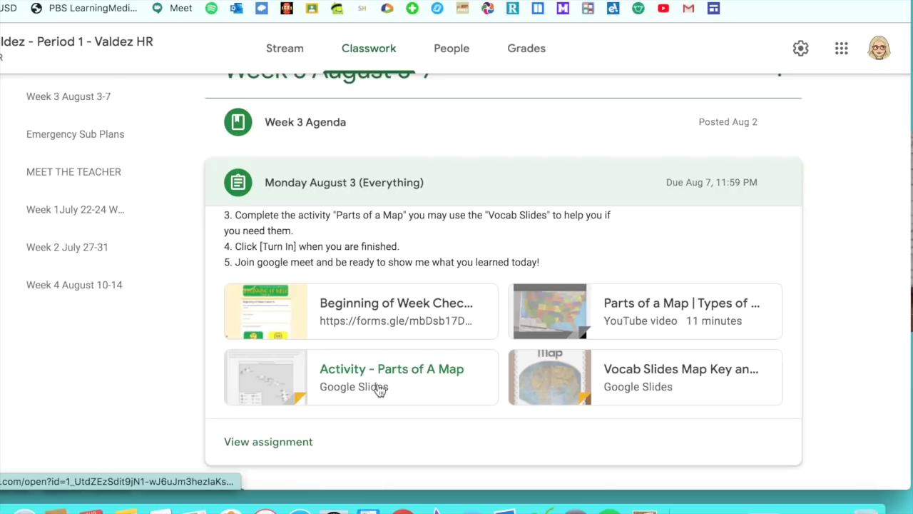
scroll(380, 388, "down", 1)
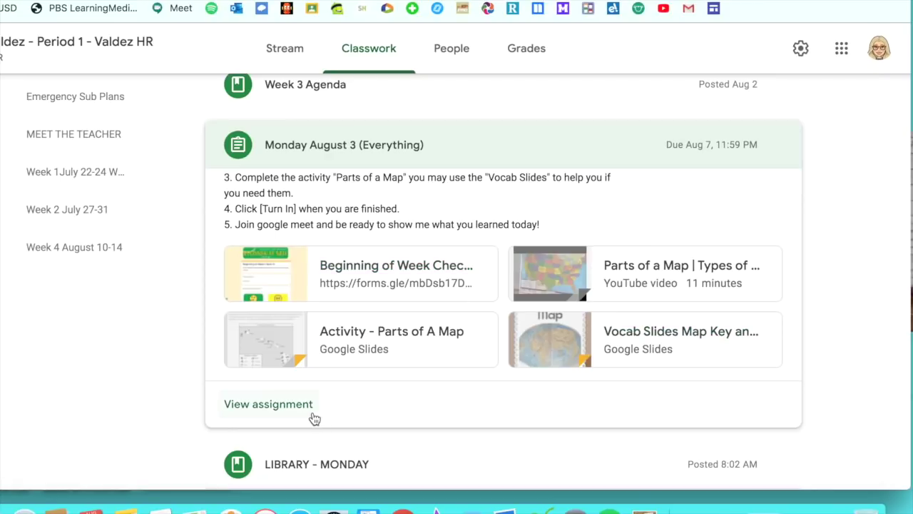
scroll(568, 328, "up", 3)
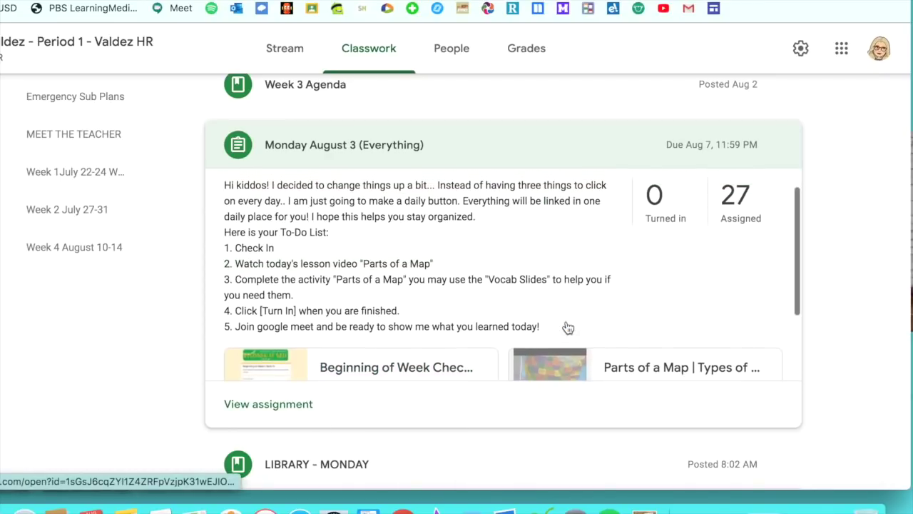
scroll(601, 310, "down", 3)
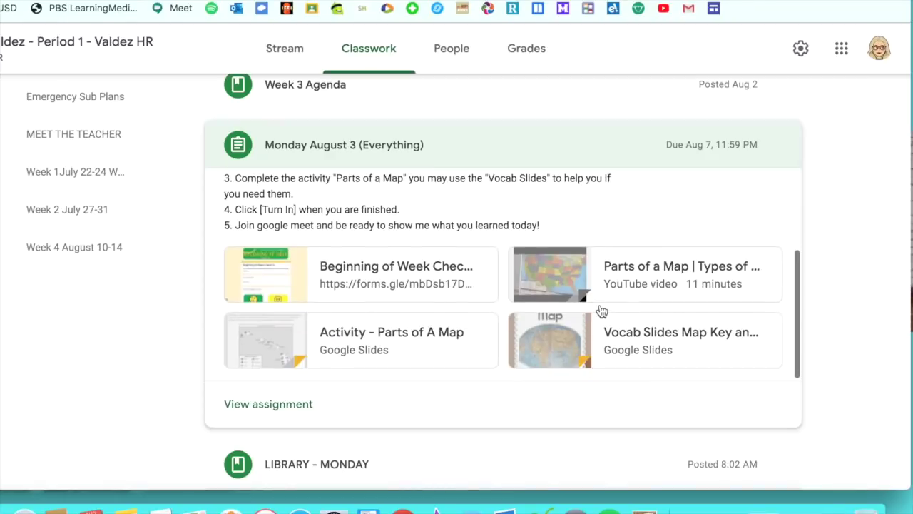
scroll(852, 253, "down", 3)
scroll(849, 253, "down", 2)
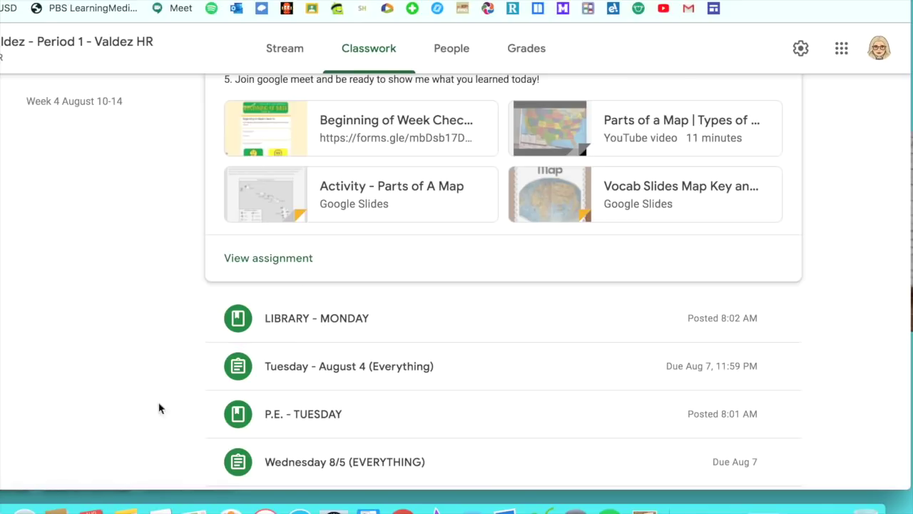
- Expand the Tuesday - August 4 (Everything) assignment and review its instructions and attachments
left_click(292, 367)
scroll(291, 365, "down", 2)
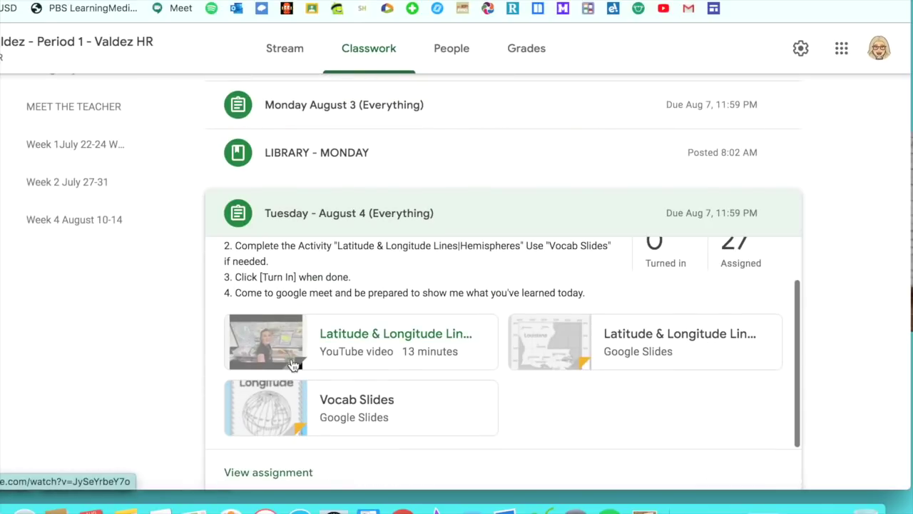
scroll(383, 345, "up", 2)
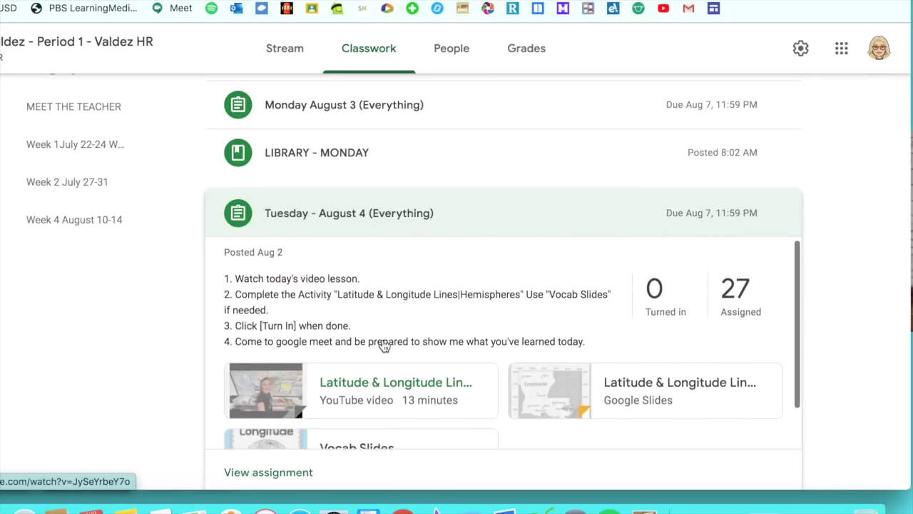
- Examine the latitude and longitude video and the Google Slides resources attached to the Tuesday - August 4 assignment
scroll(383, 345, "down", 2)
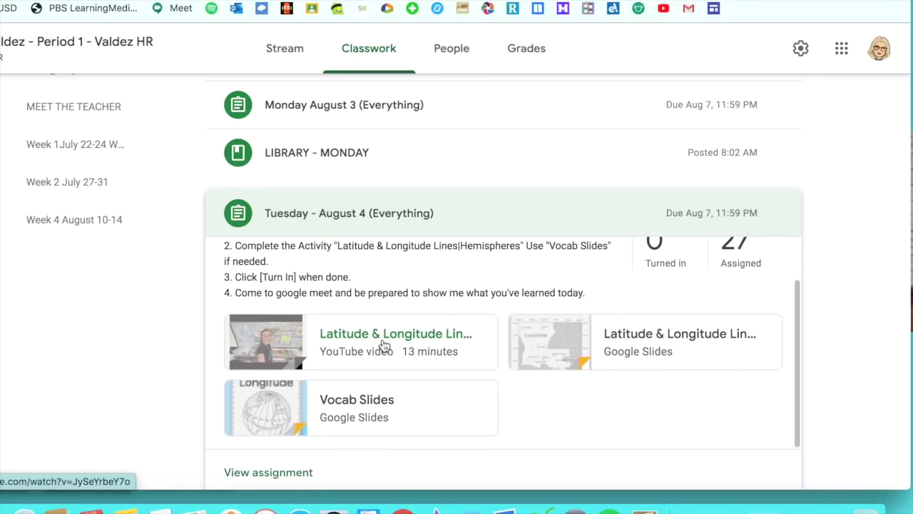
scroll(382, 346, "up", 2)
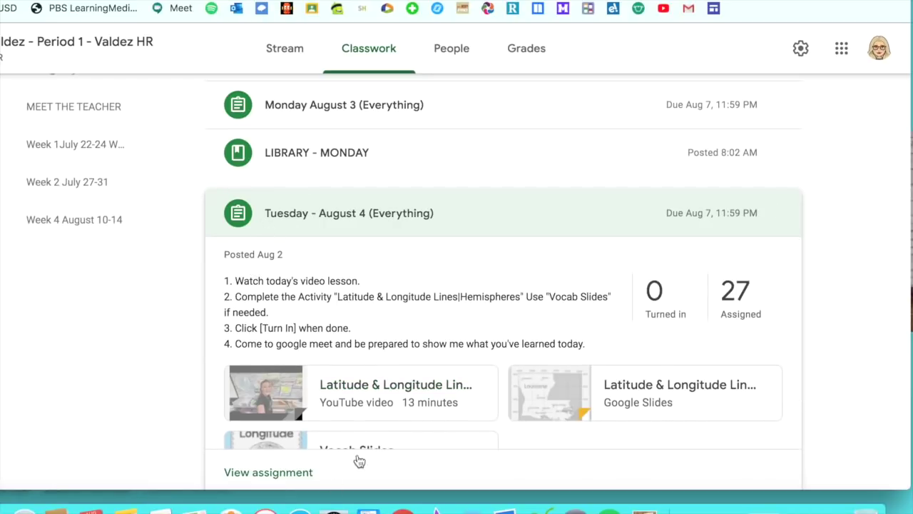
scroll(446, 390, "down", 2)
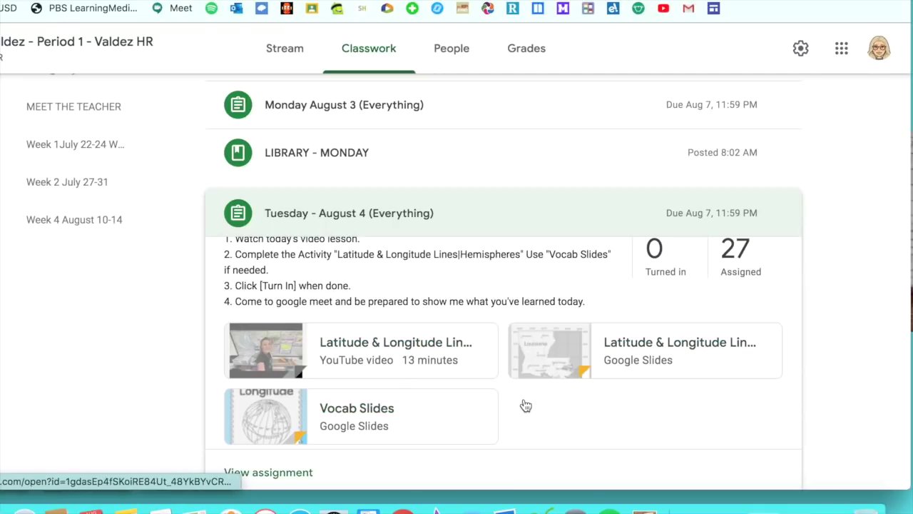
scroll(526, 406, "down", 1)
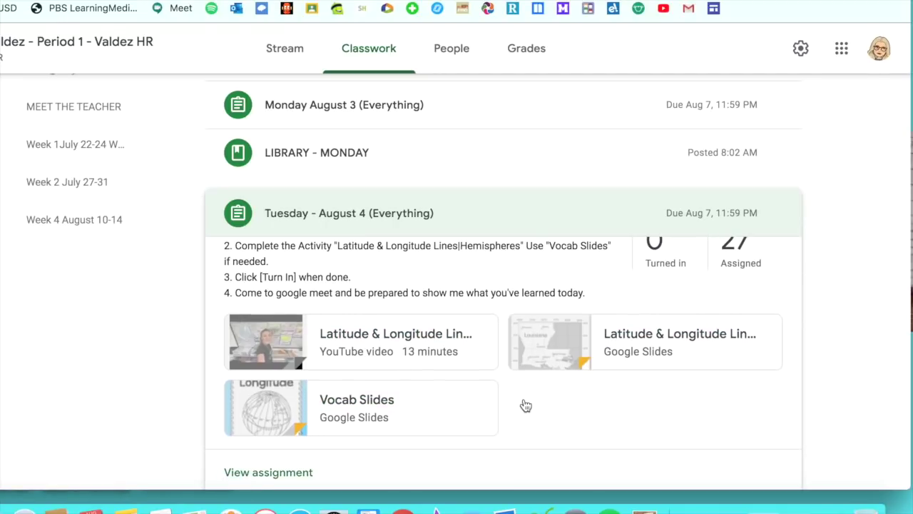
- Expand the Wednesday 8/5 (EVERYTHING) assignment and review its instructions, sign-in form, video and activity attachments
scroll(526, 406, "down", 5)
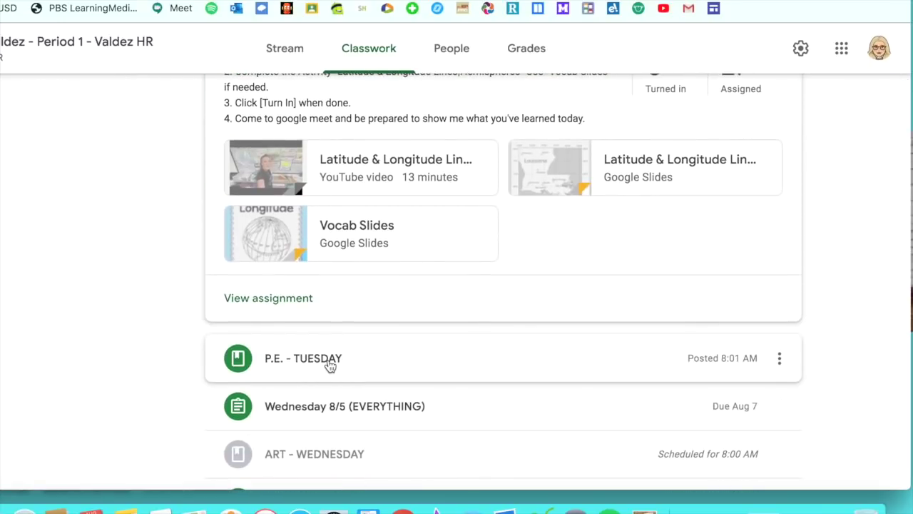
scroll(330, 366, "down", 1)
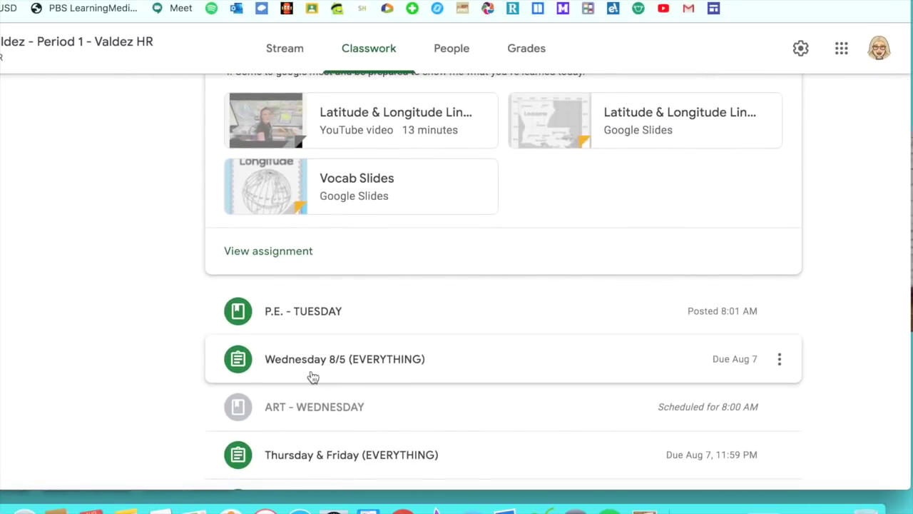
left_click(336, 370)
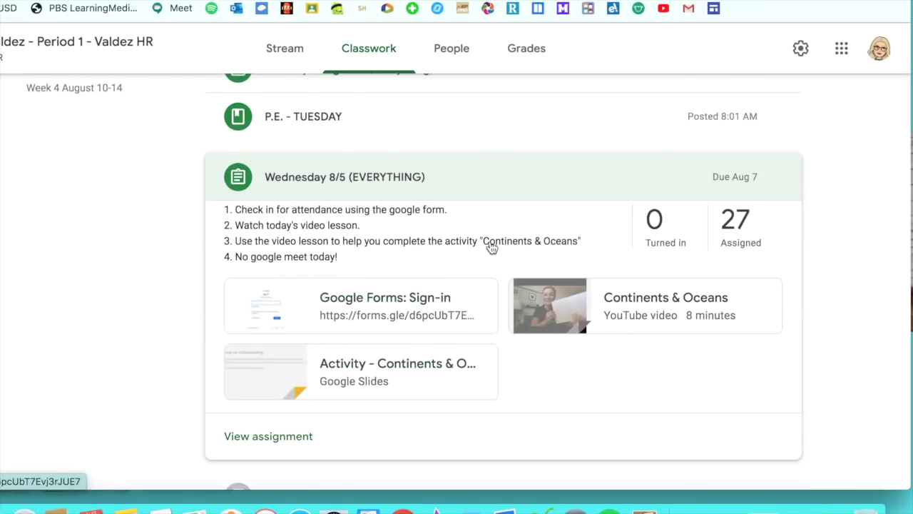
scroll(320, 339, "up", 1)
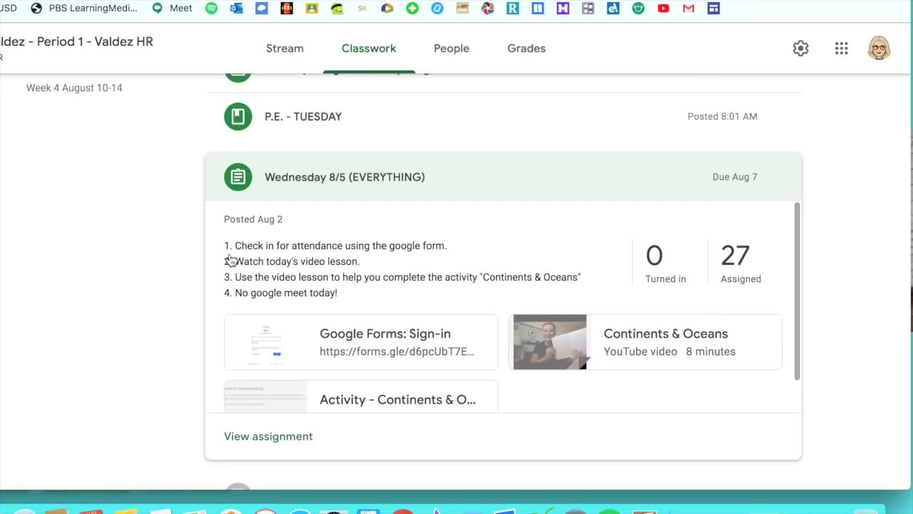
scroll(236, 325, "down", 1)
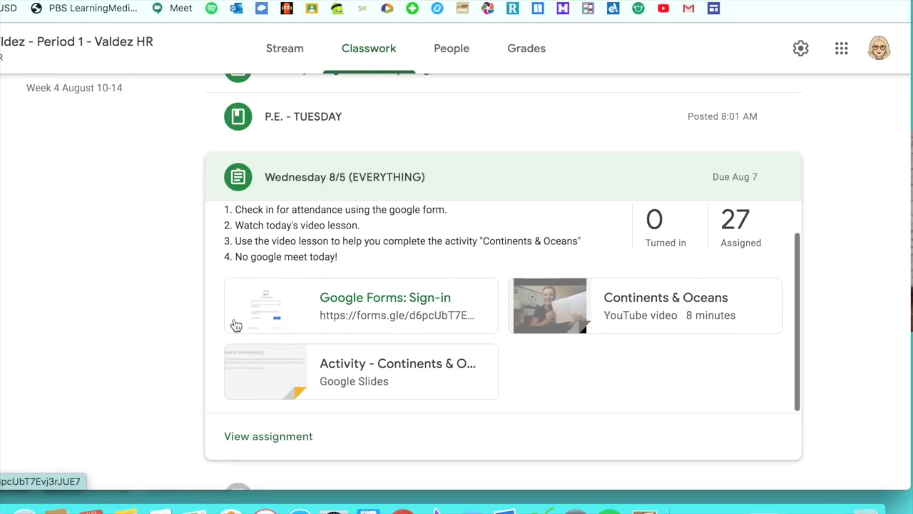
- Look through the rest of the Week 3 August 3-7 topic to examine how daily assignments and specials are ordered
scroll(169, 368, "down", 4)
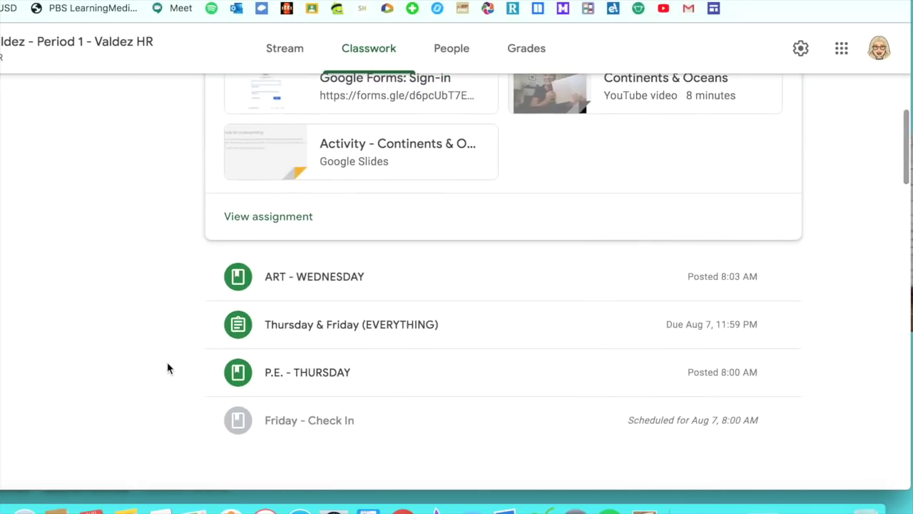
scroll(168, 367, "down", 1)
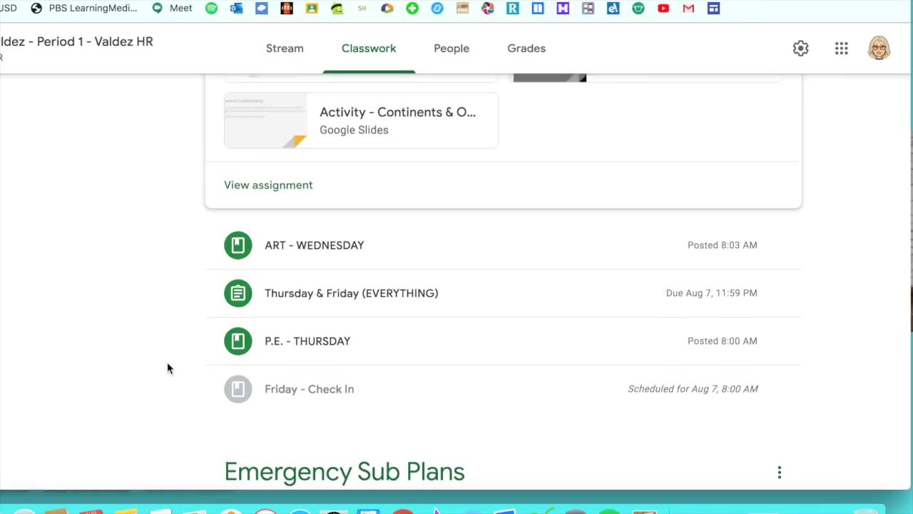
scroll(167, 365, "up", 7)
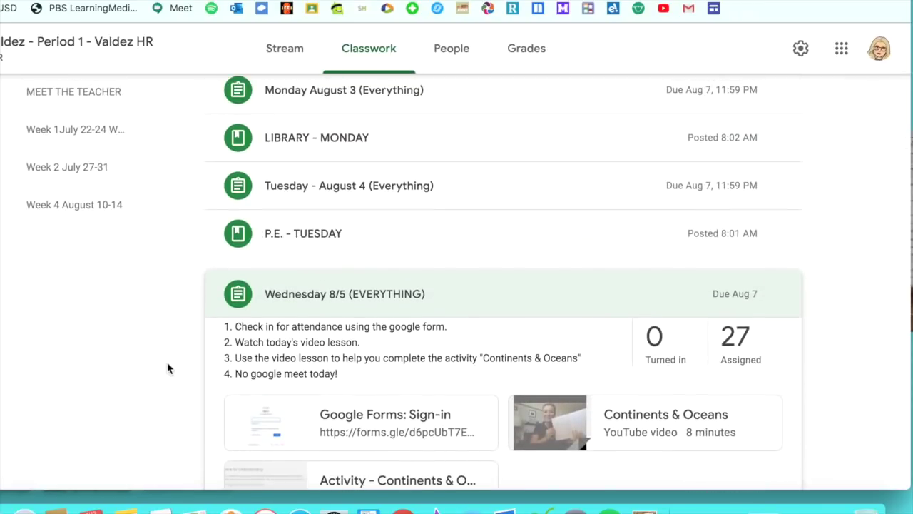
scroll(167, 368, "up", 3)
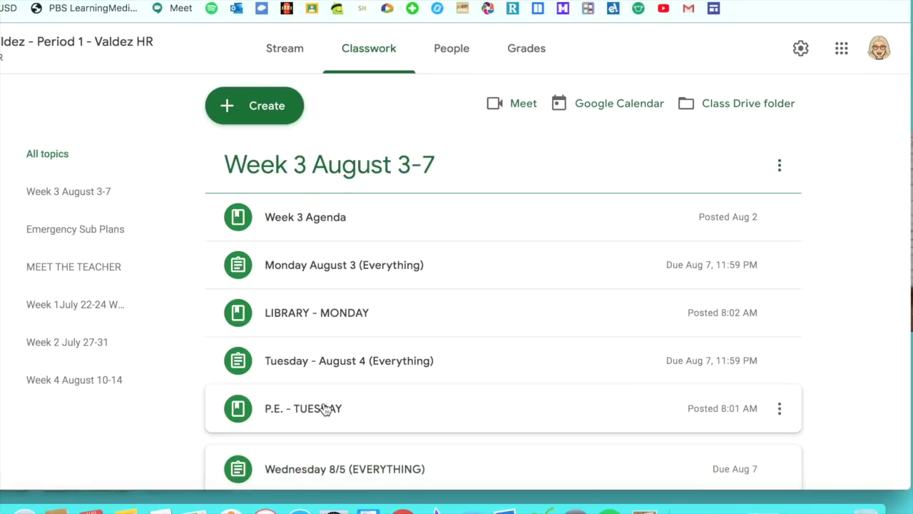
scroll(326, 407, "down", 1)
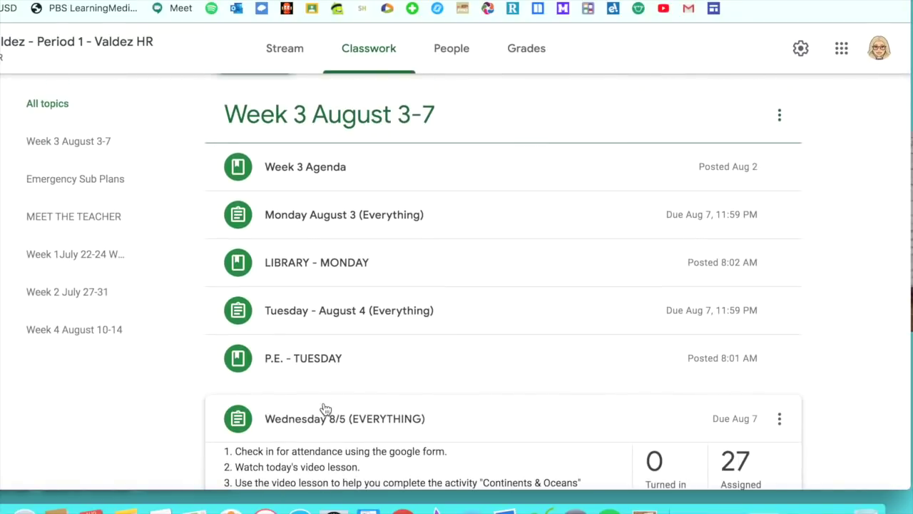
scroll(326, 407, "up", 1)
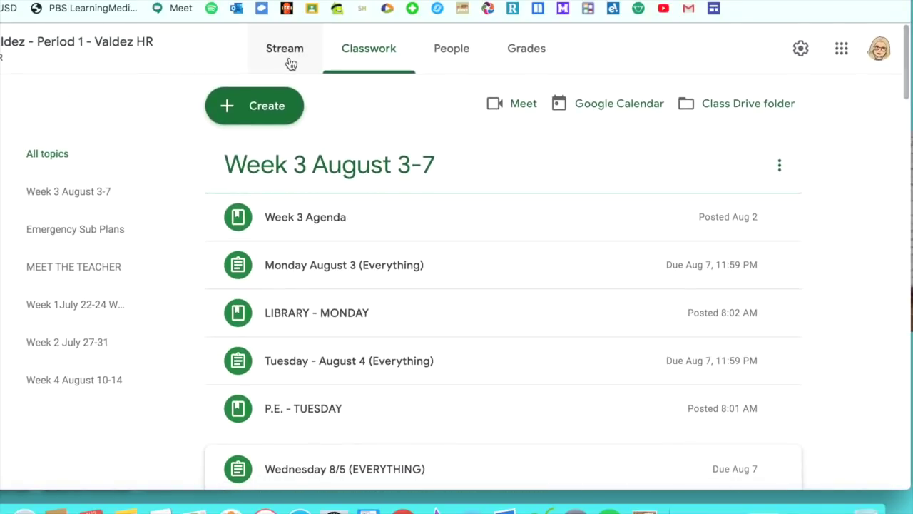
- Open the class Stream and view the Week 3 Questions post
left_click(289, 59)
scroll(291, 63, "down", 5)
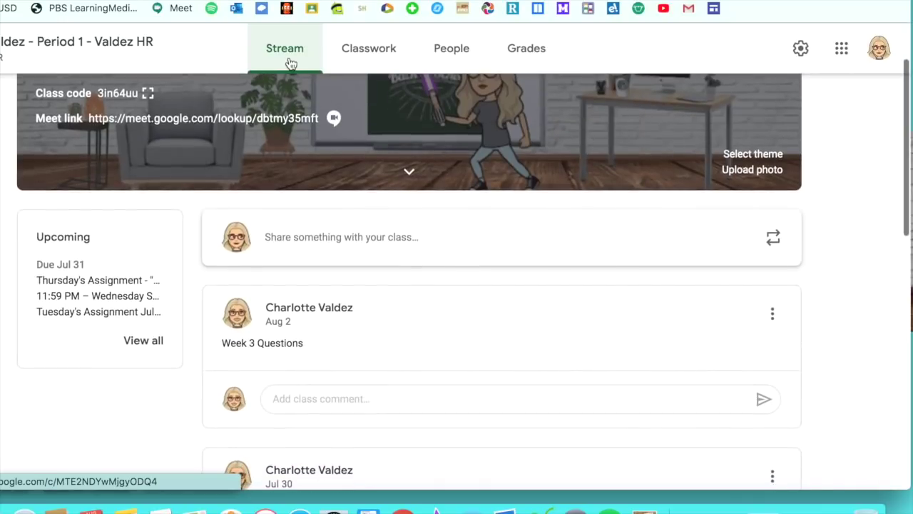
scroll(291, 63, "down", 1)
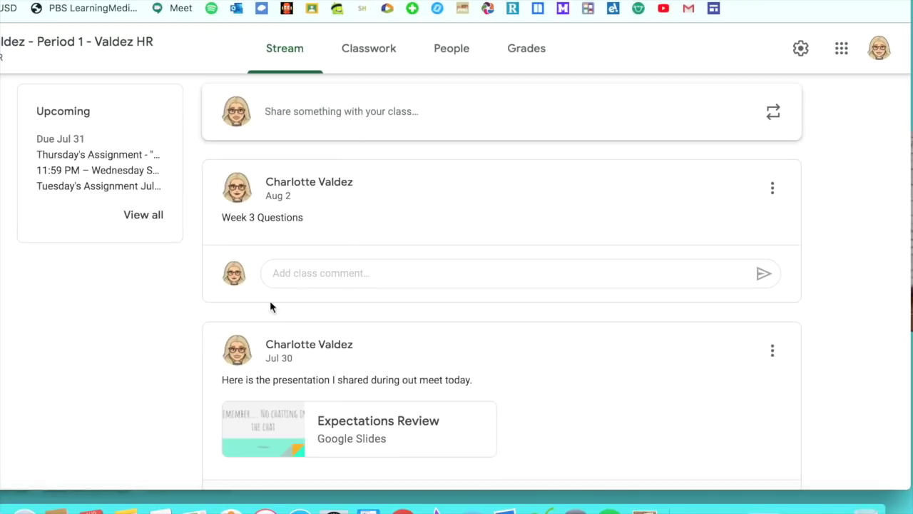
- Draft the class comment "I need help with the Monday assignment." under the Week 3 Questions post
left_click(315, 272)
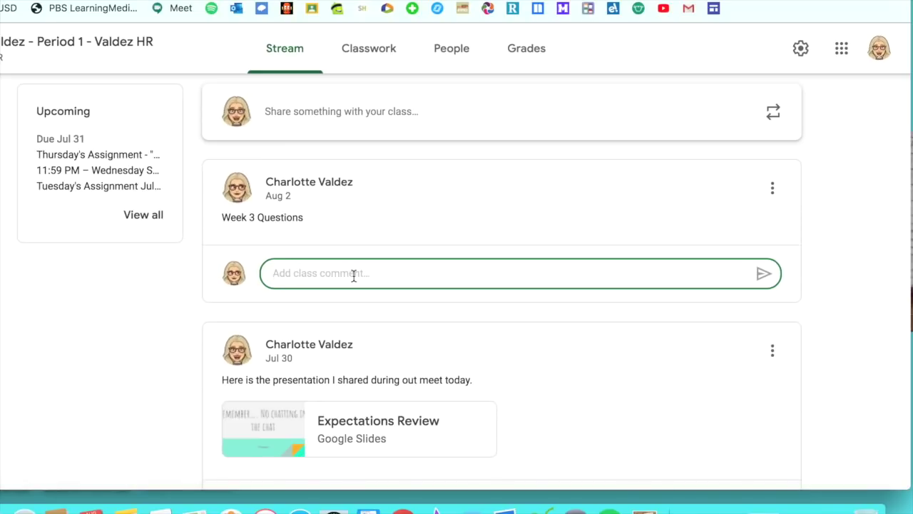
type("I need help wi")
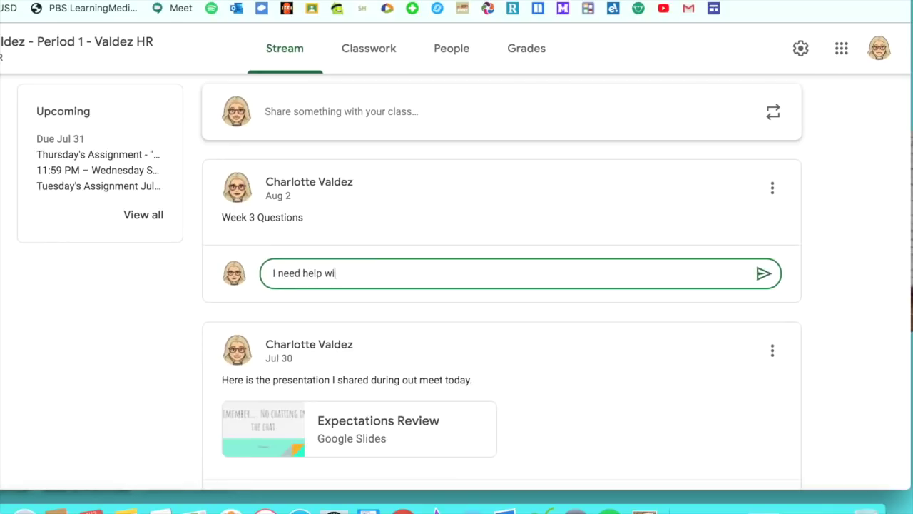
type("th the ")
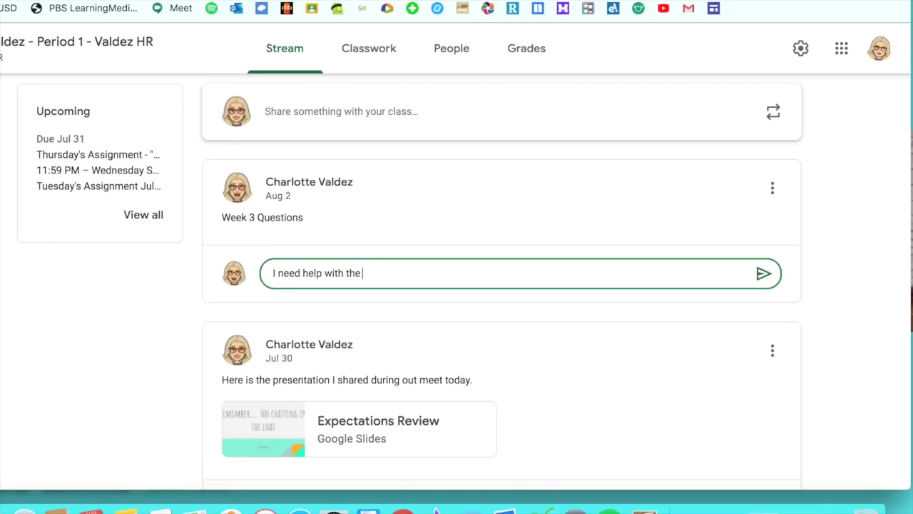
type("Monday assignment.")
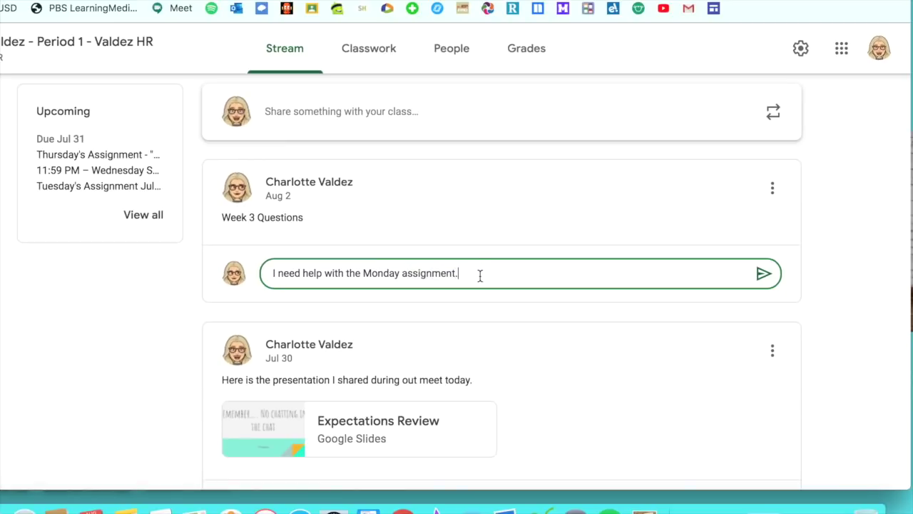
- Delete the unsent comment under the Week 3 Questions post and return to the class banner
left_click_drag(482, 276, 283, 258)
key("BackSpace")
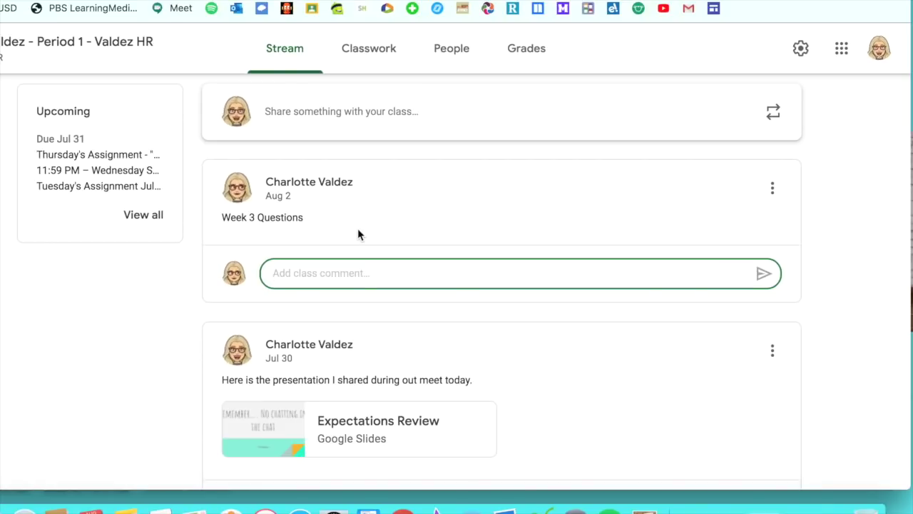
left_click(393, 219)
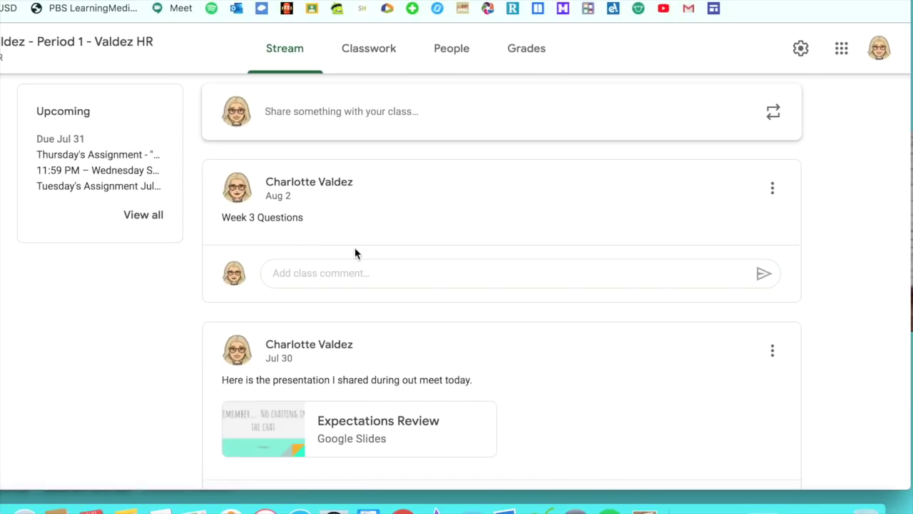
scroll(357, 254, "down", 1)
scroll(357, 255, "up", 5)
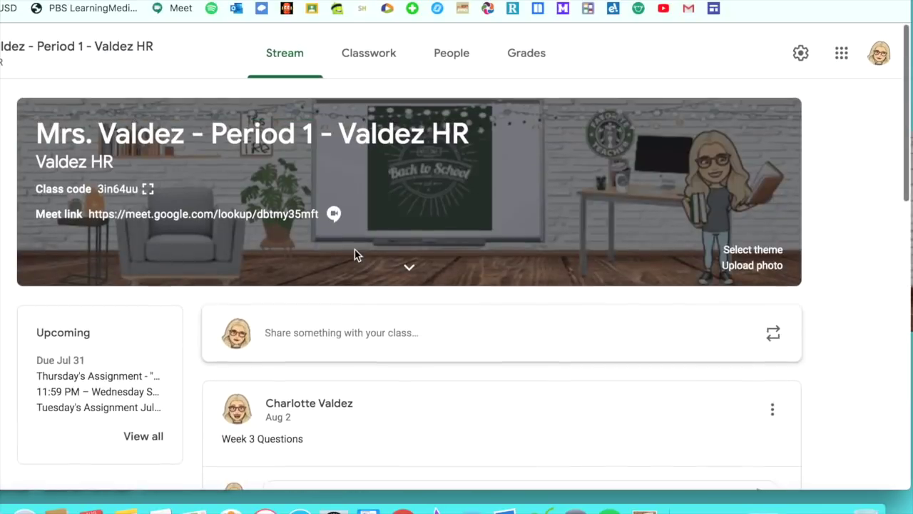